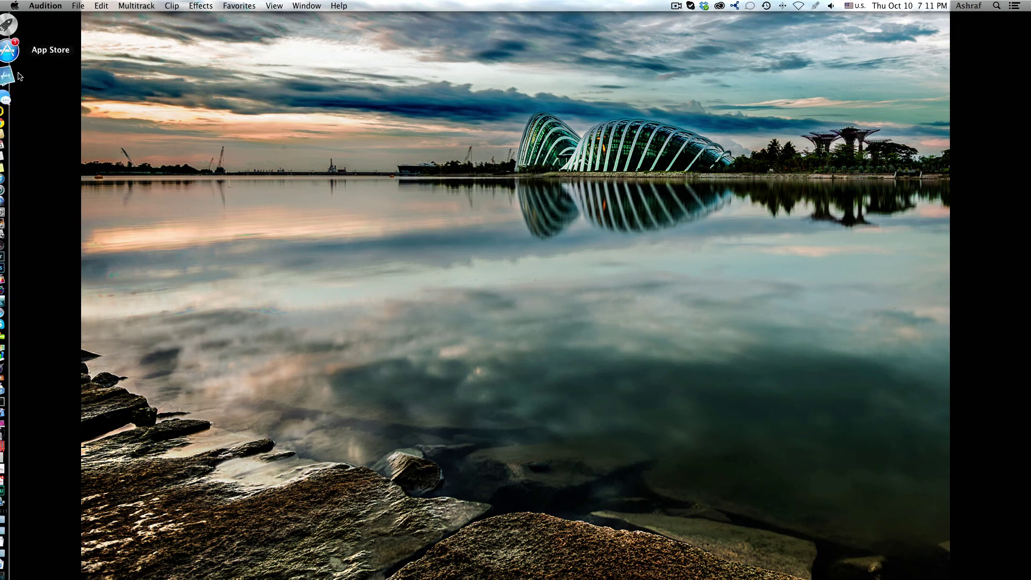
# Switch to Finder and open the "Episdoe #12" folder on the Desktop
pyautogui.moveTo(7, 487)
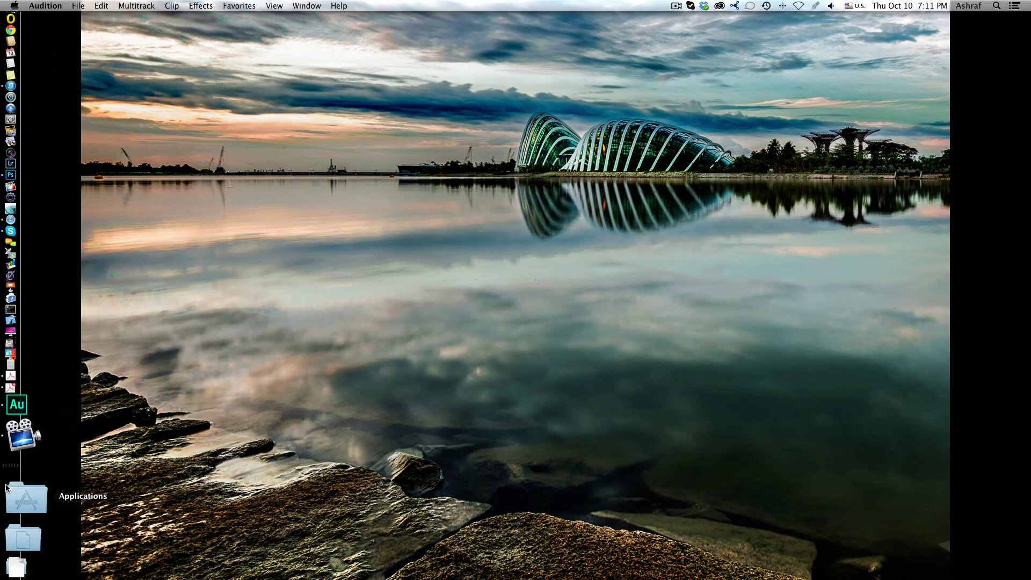
pyautogui.click(8, 18)
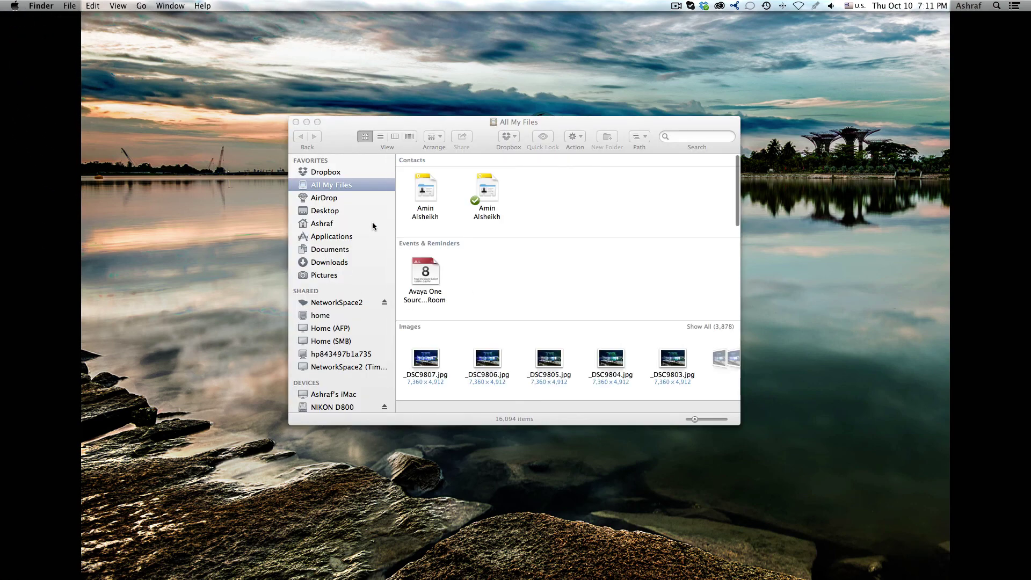
pyautogui.click(326, 211)
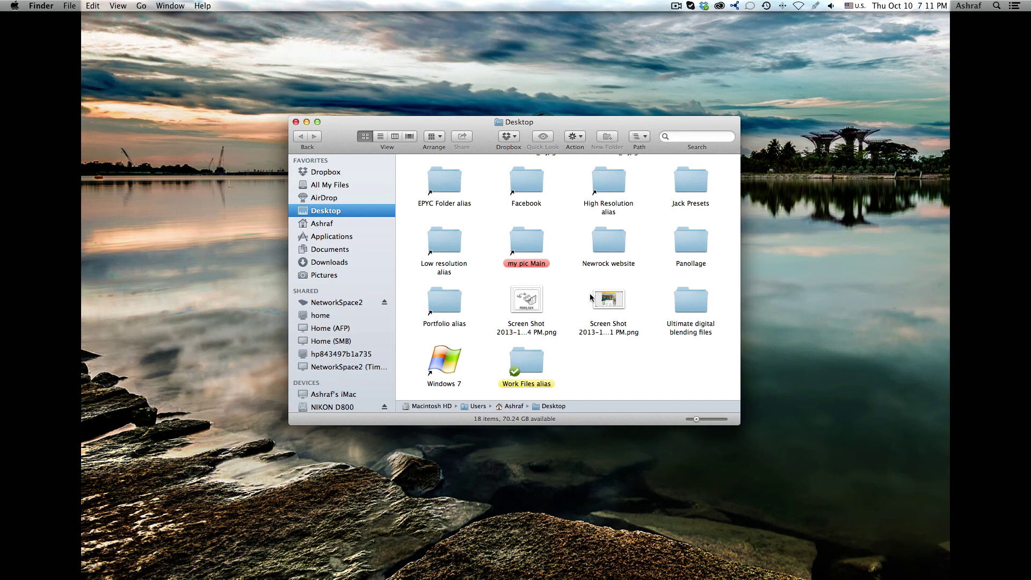
pyautogui.scroll(3, 575, 268)
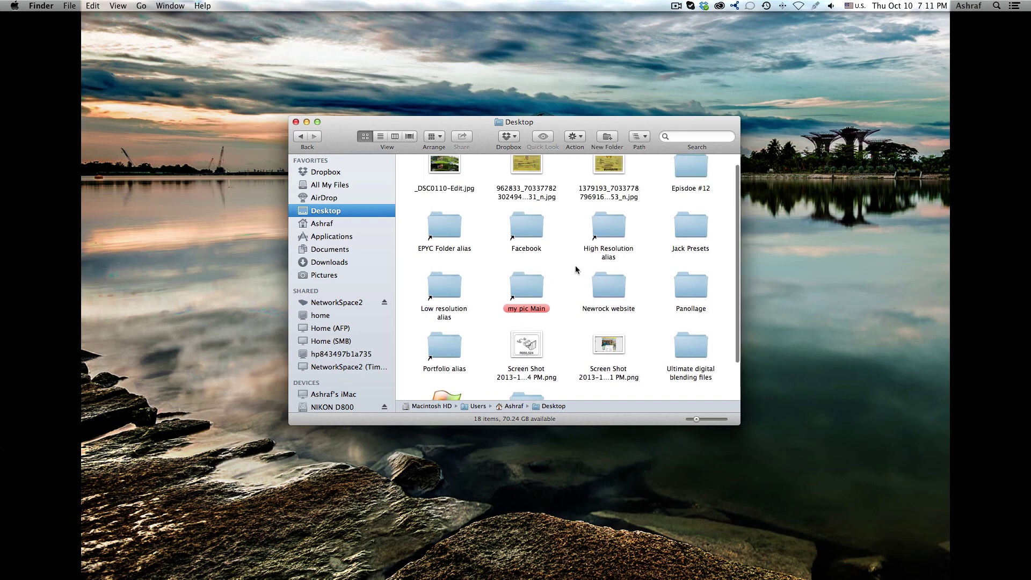
pyautogui.doubleClick(690, 180)
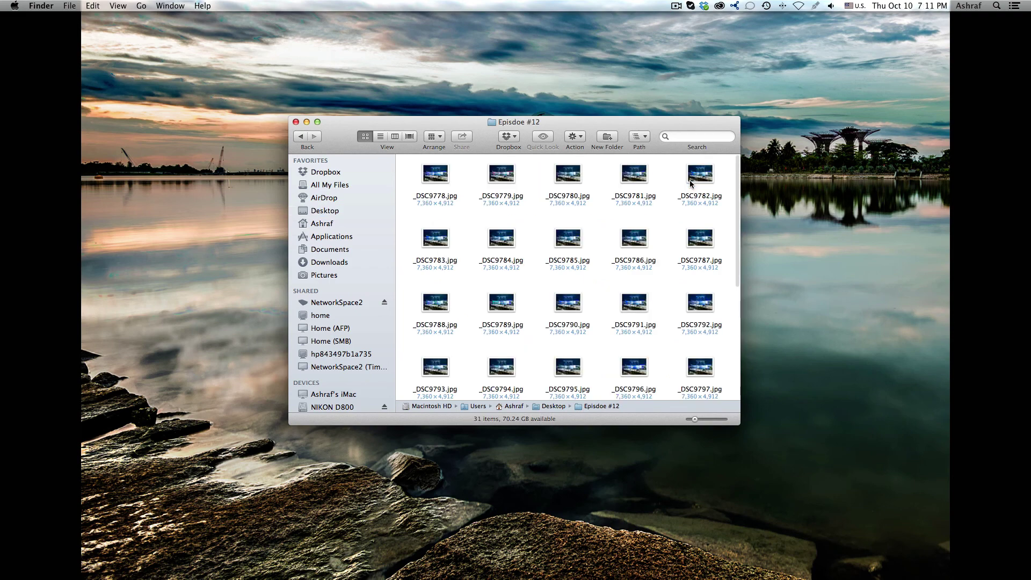
# View the Main.jpg photo from the folder at full size and close it again
pyautogui.scroll(-5, 470, 253)
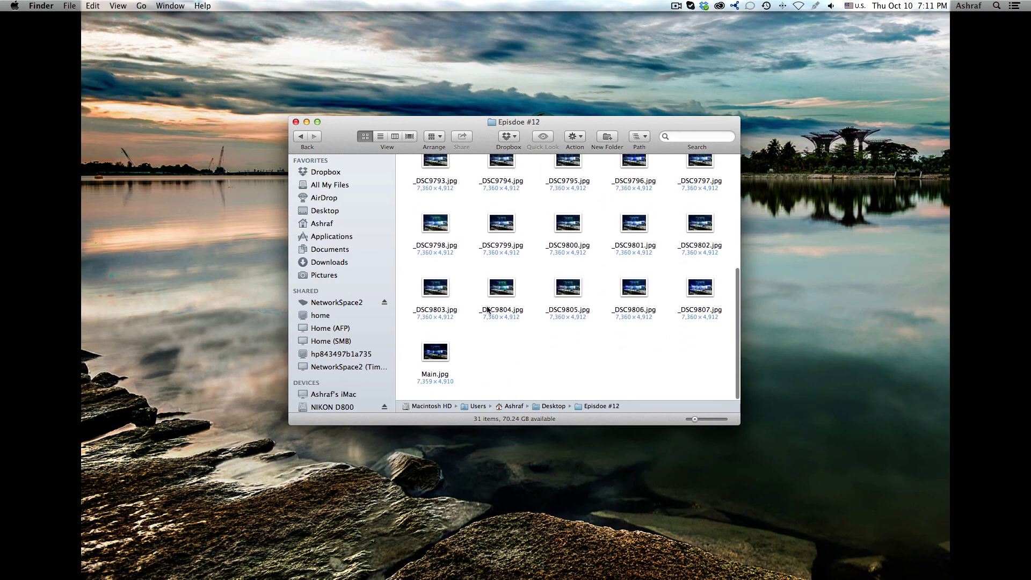
pyautogui.doubleClick(439, 356)
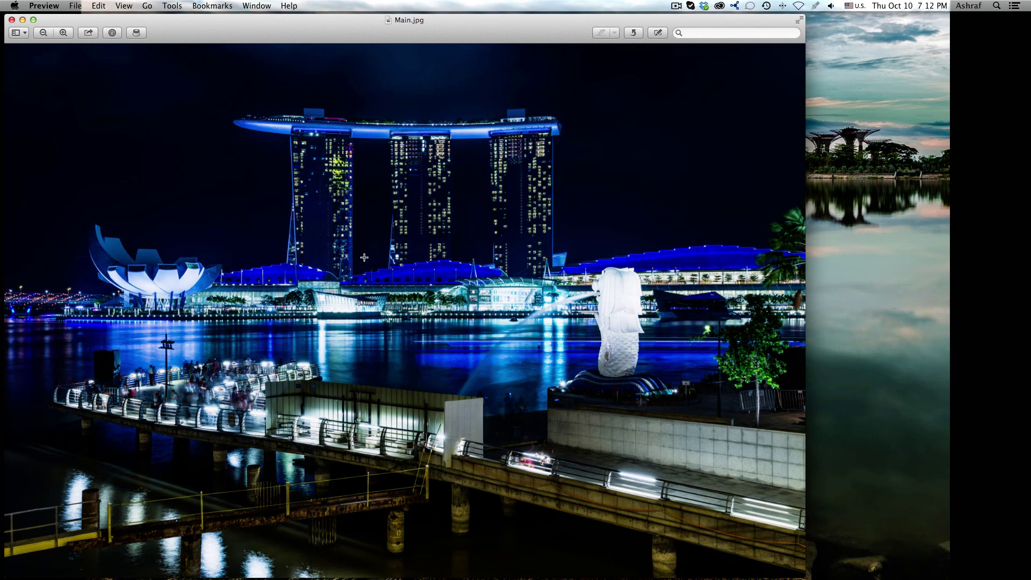
pyautogui.click(11, 19)
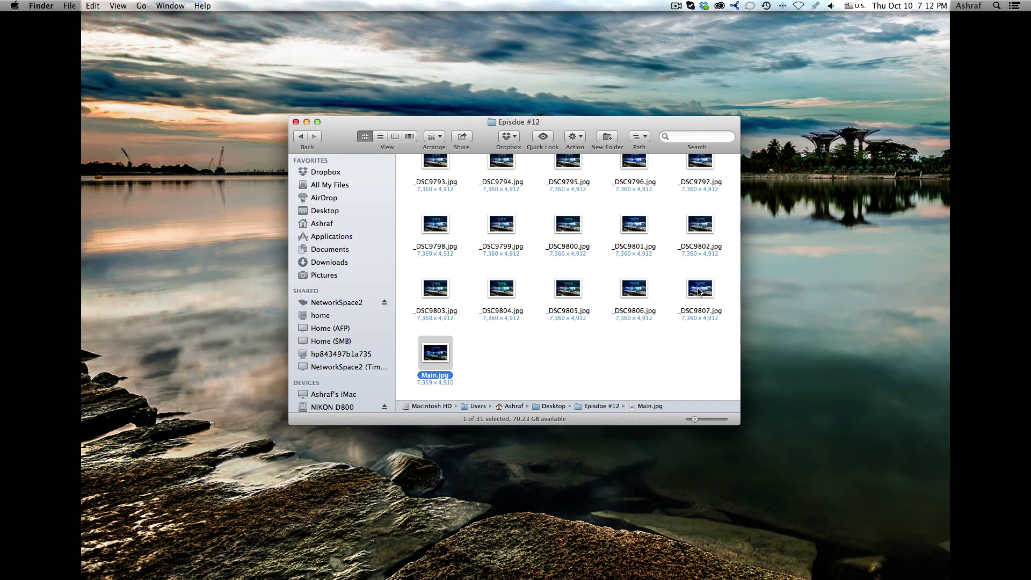
# Show the folder contents as a list sorted by name in descending order
pyautogui.click(379, 137)
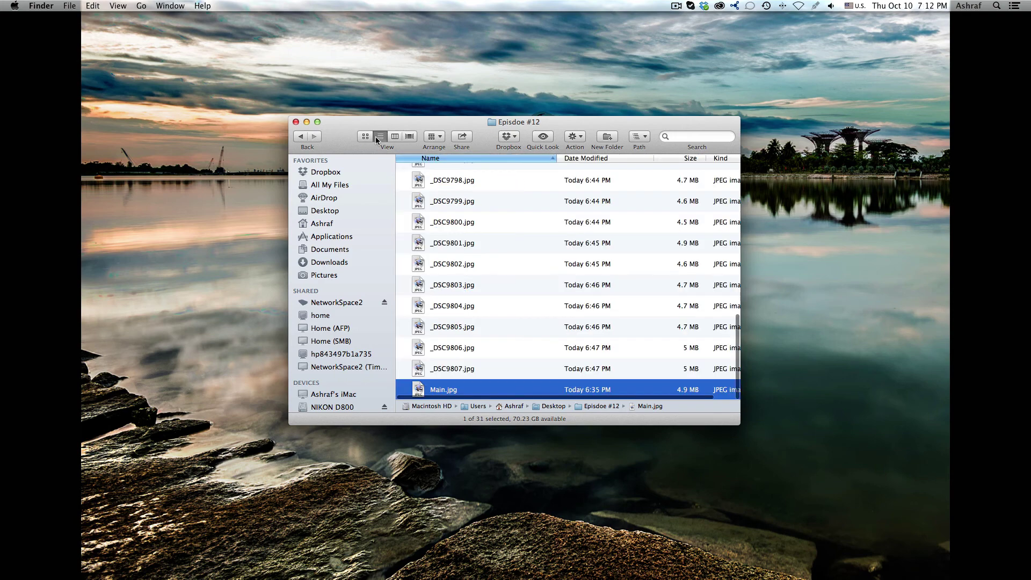
pyautogui.scroll(10, 483, 215)
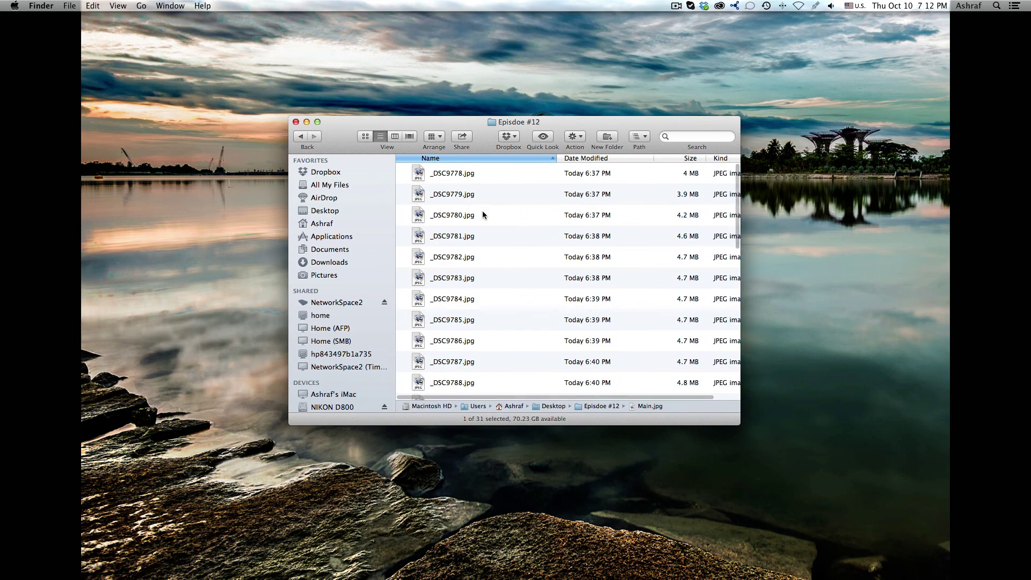
pyautogui.click(456, 159)
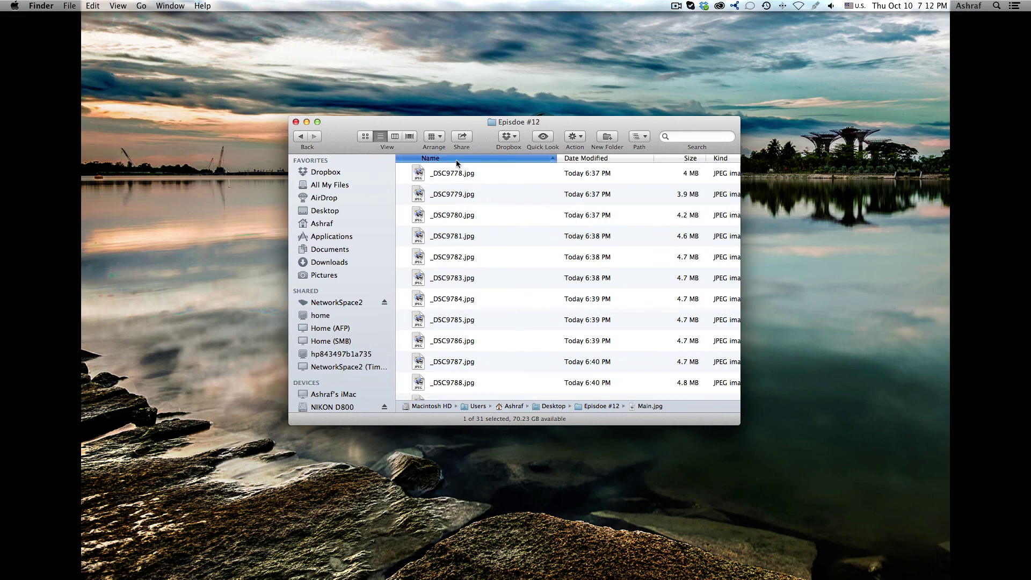
# Preview the light-show photos one after another from _DSC9807.jpg to _DSC9788.jpg and close the preview
pyautogui.click(453, 195)
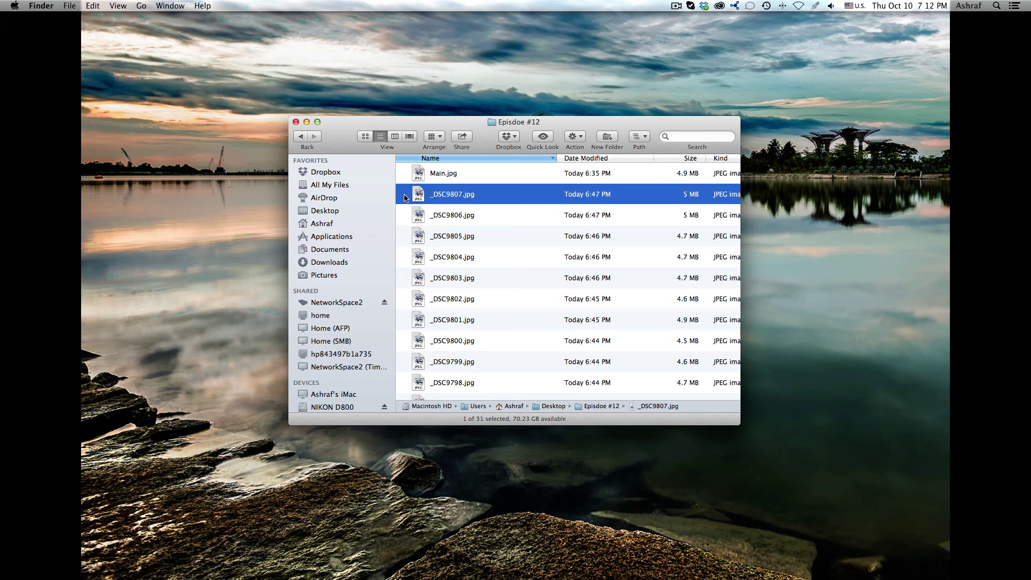
pyautogui.press('space')
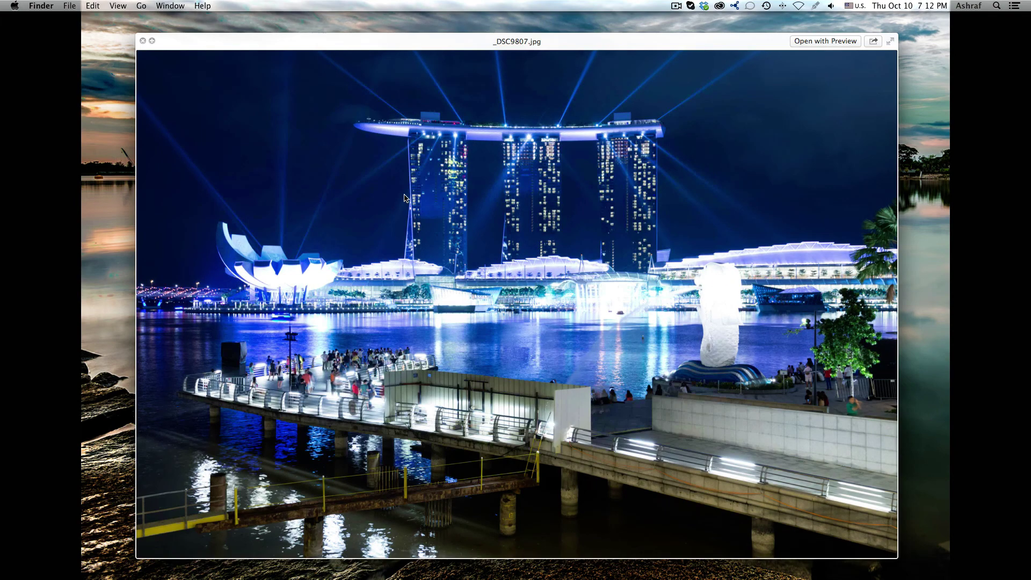
pyautogui.press('Up')
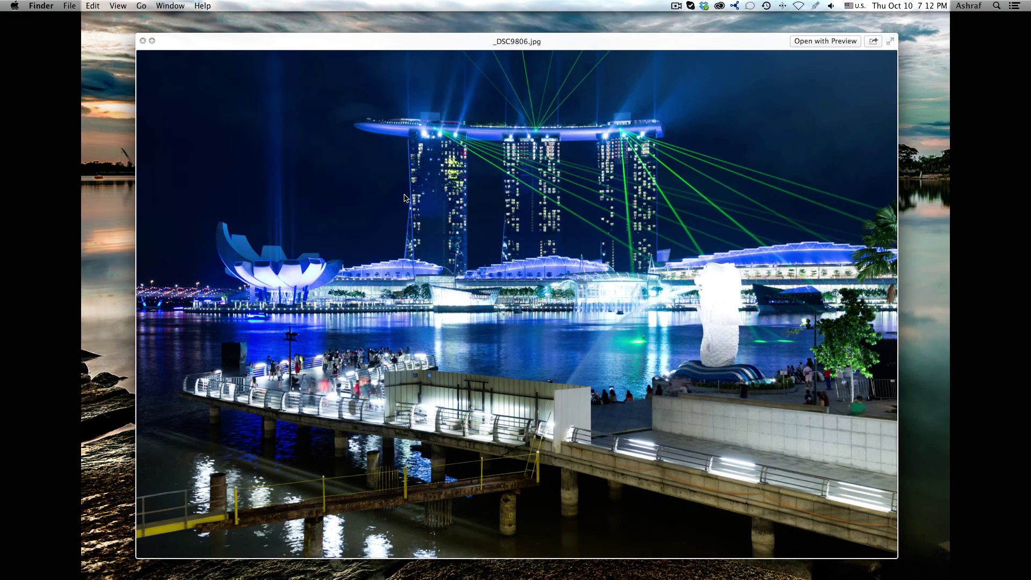
pyautogui.press('Up')
pyautogui.press('Up')
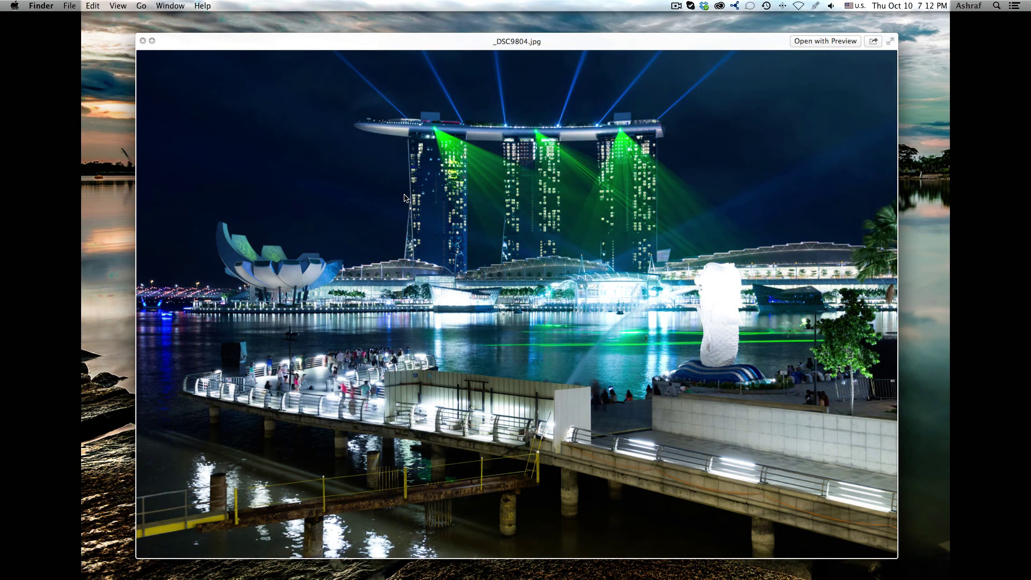
pyautogui.press('Up')
pyautogui.press('Up')
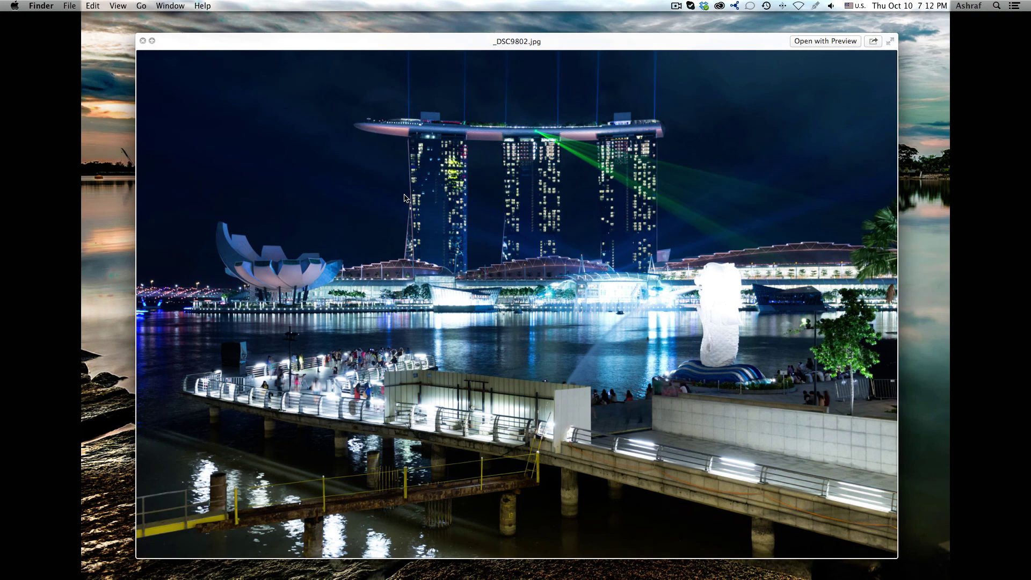
pyautogui.press('Up')
pyautogui.press('Up')
pyautogui.press('Up')
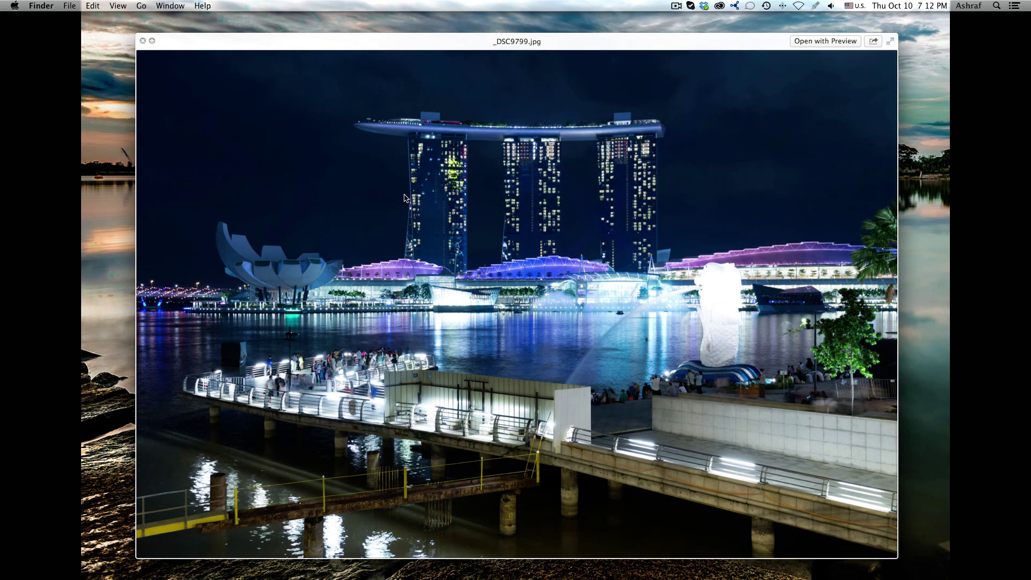
pyautogui.press('Up')
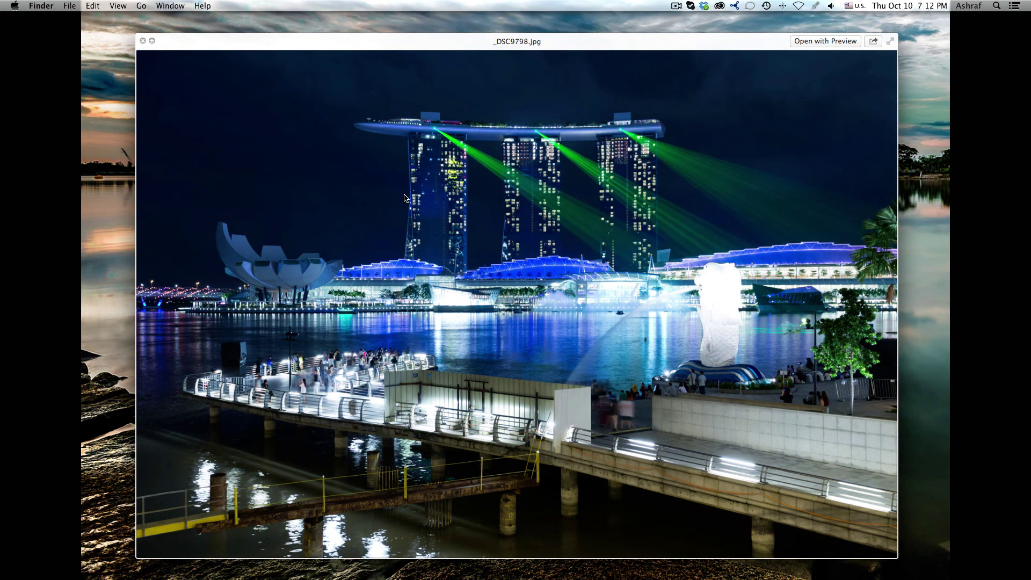
pyautogui.press('Up')
pyautogui.press('Up')
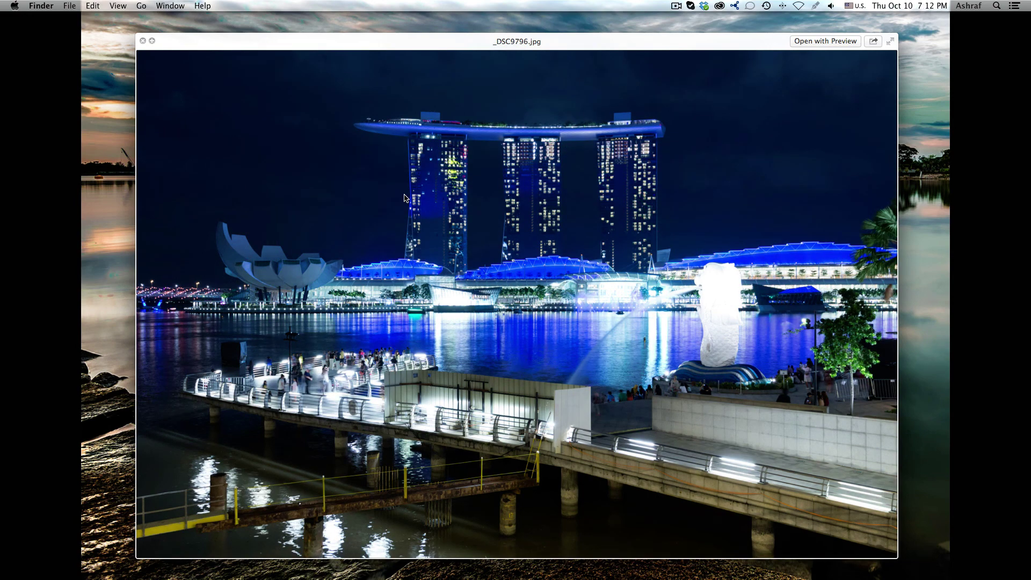
pyautogui.press('Up')
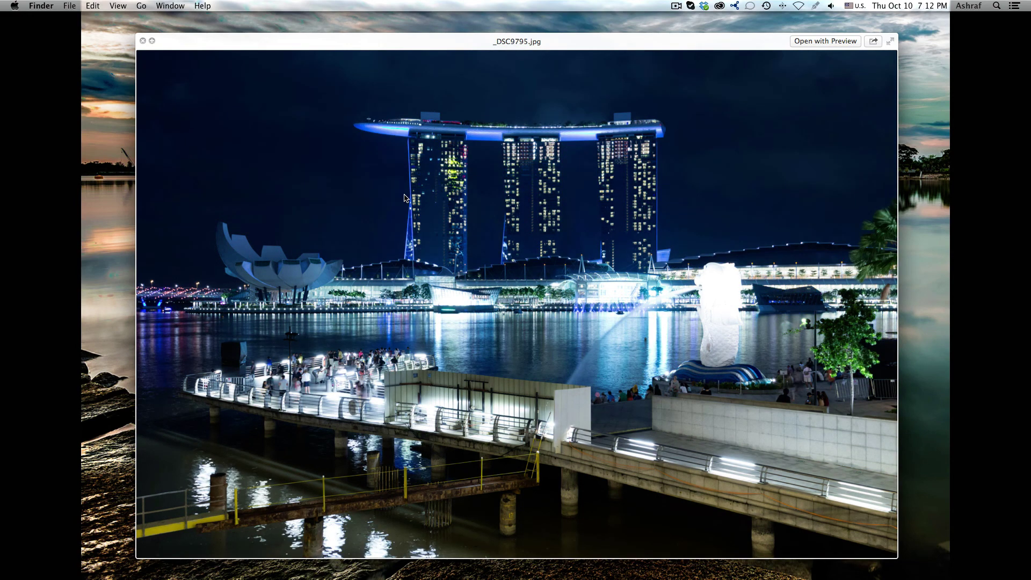
pyautogui.press('Up')
pyautogui.press('Up')
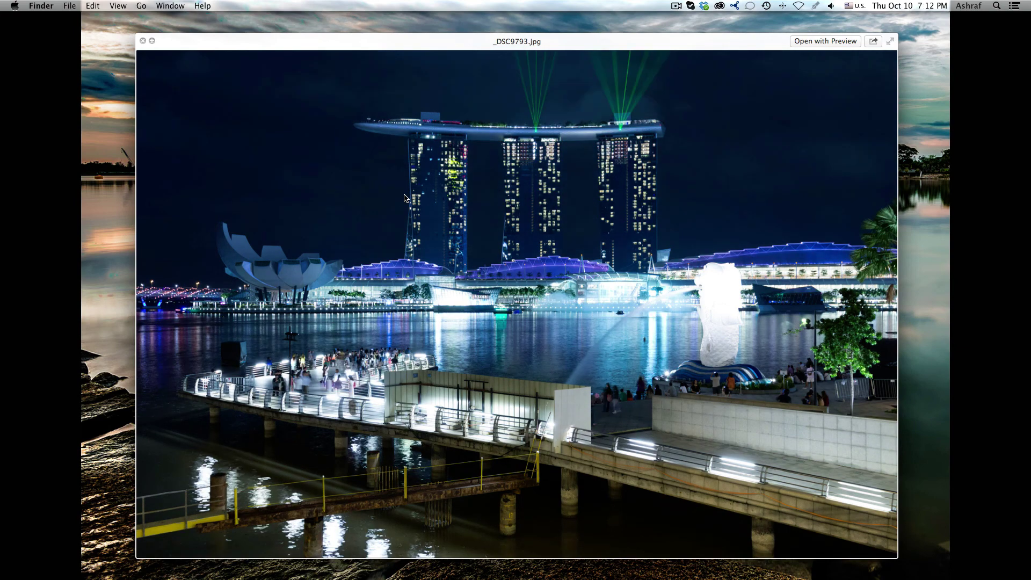
pyautogui.press('Up')
pyautogui.press('Up')
pyautogui.press('Up')
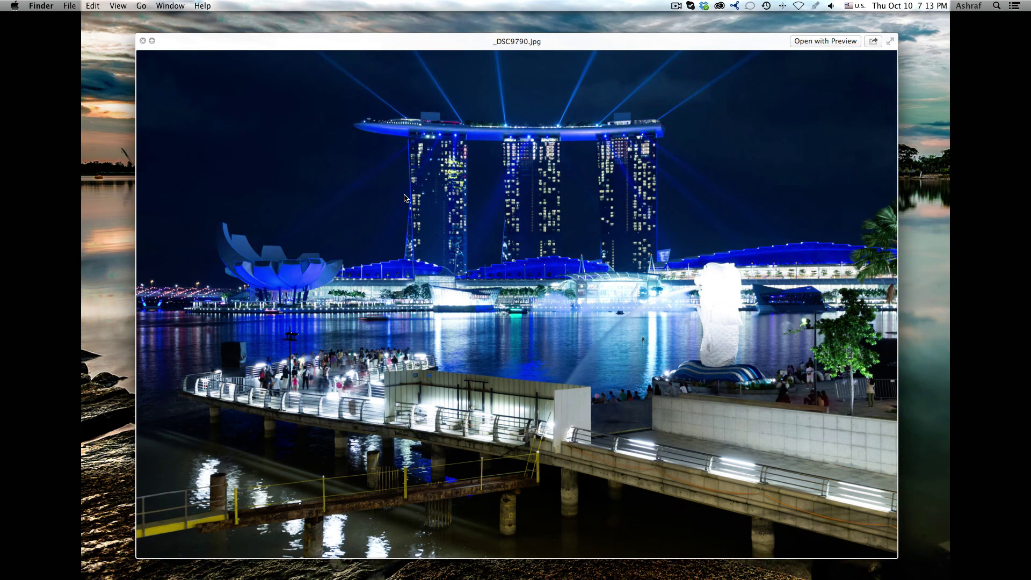
pyautogui.press('Up')
pyautogui.press('Up')
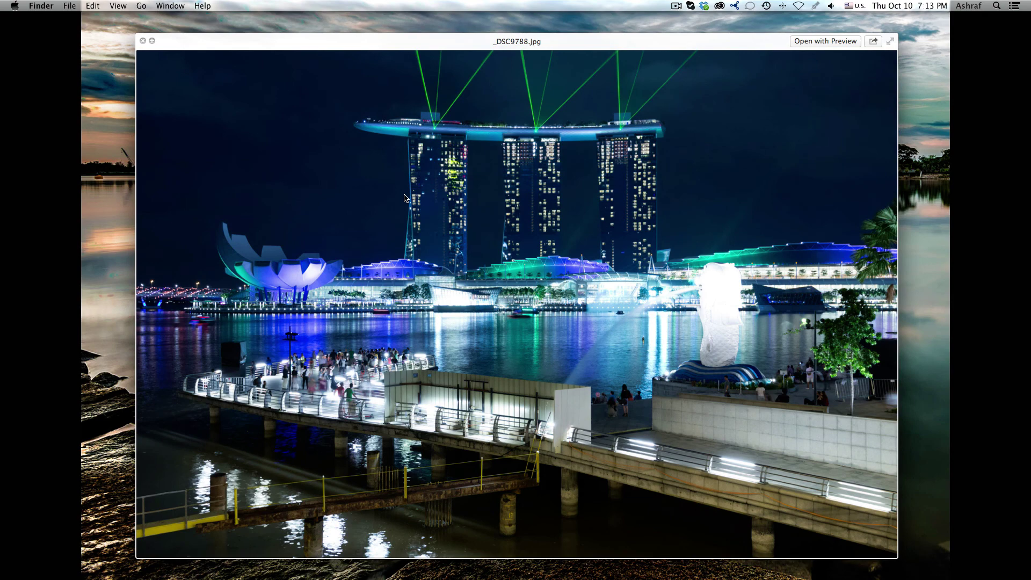
pyautogui.click(143, 41)
pyautogui.scroll(-5, 476, 263)
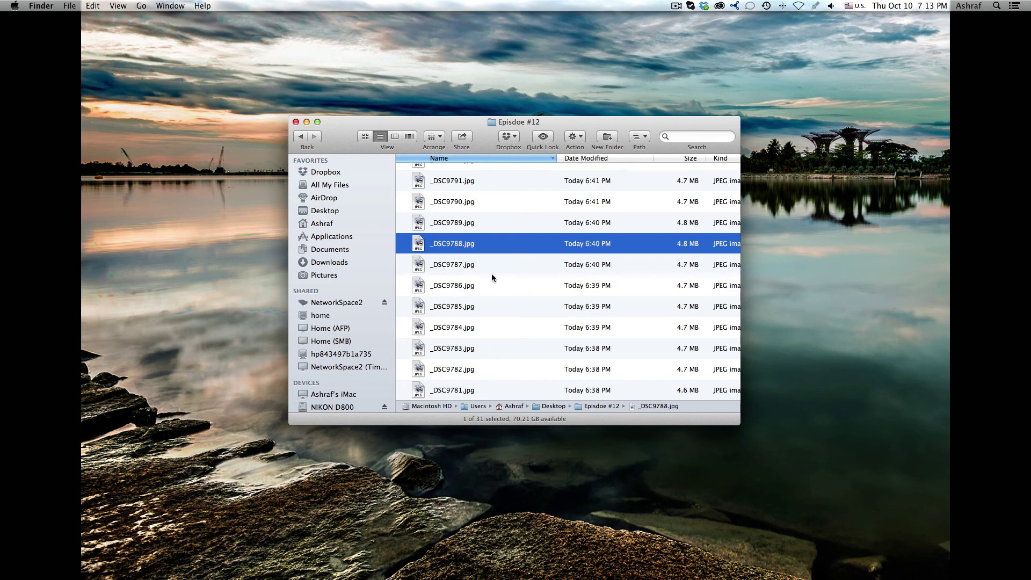
# Close the photo folder window and switch to Adobe Photoshop CC
pyautogui.click(295, 122)
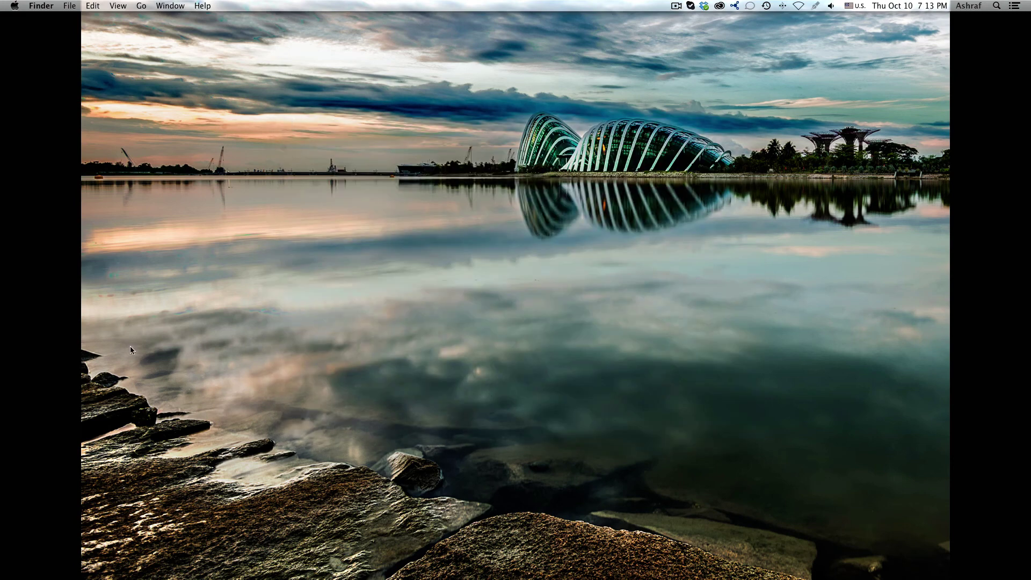
pyautogui.moveTo(6, 370)
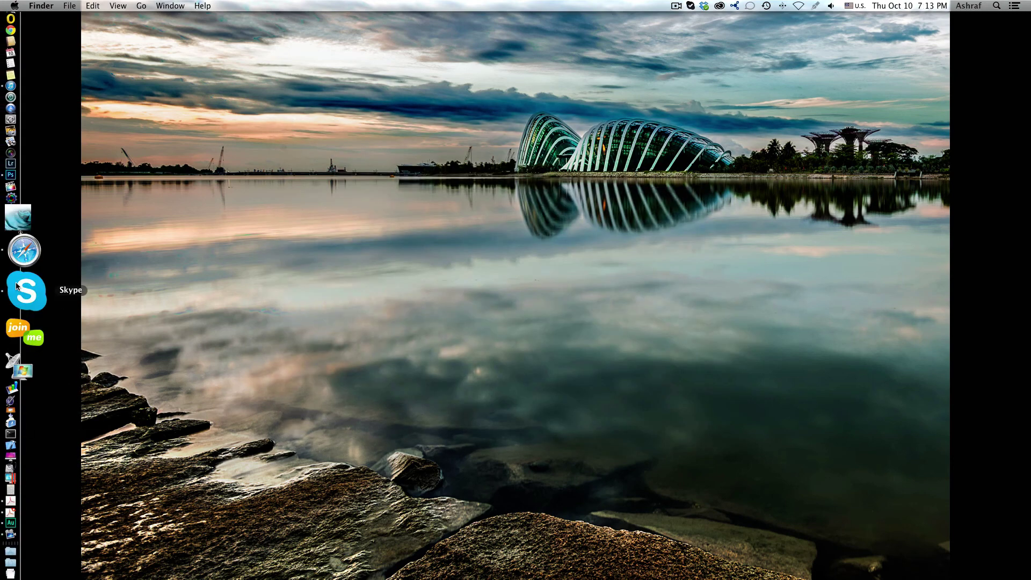
pyautogui.click(21, 236)
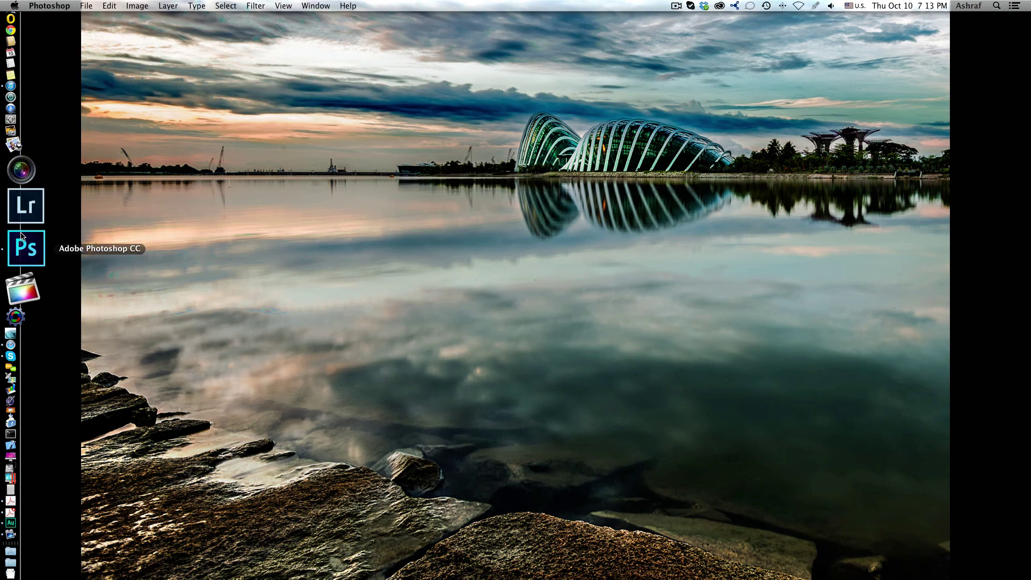
# Load all JPEG files of the "Episdoe #12" folder, including Main.jpg, into one layer stack without automatic alignment
pyautogui.click(85, 6)
pyautogui.moveTo(103, 256)
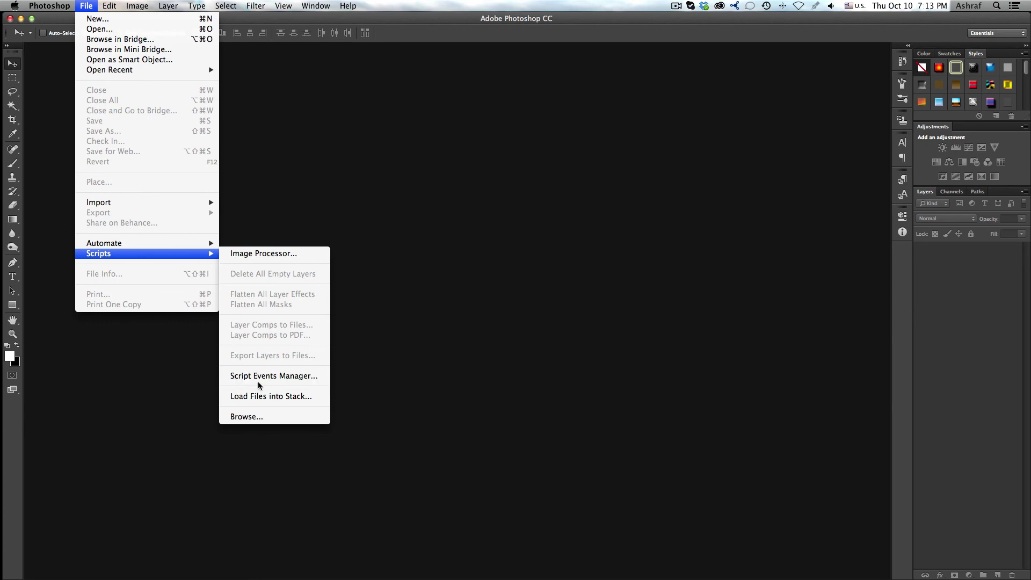
pyautogui.click(258, 398)
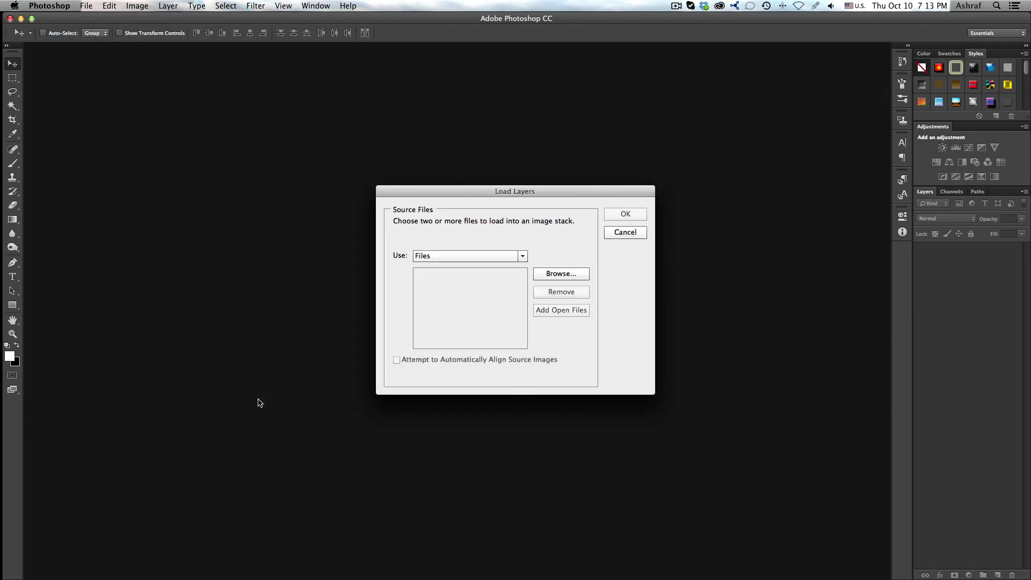
pyautogui.click(559, 278)
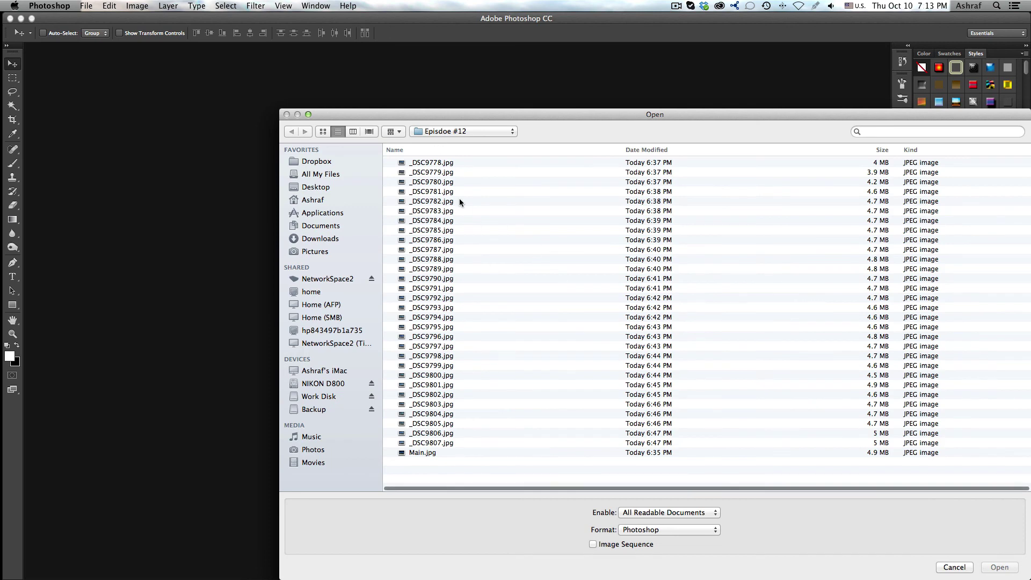
pyautogui.press('super+a')
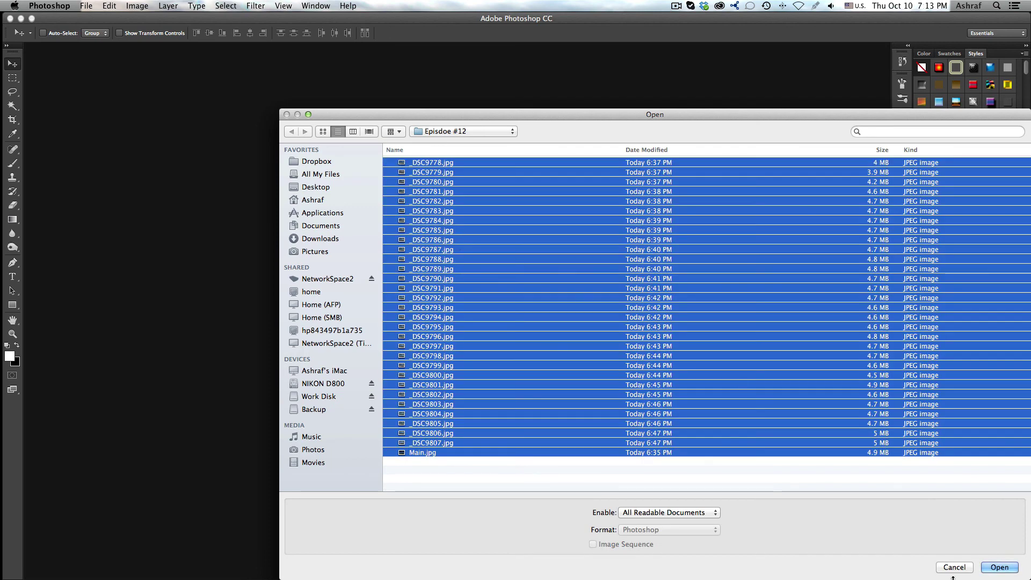
pyautogui.click(1000, 567)
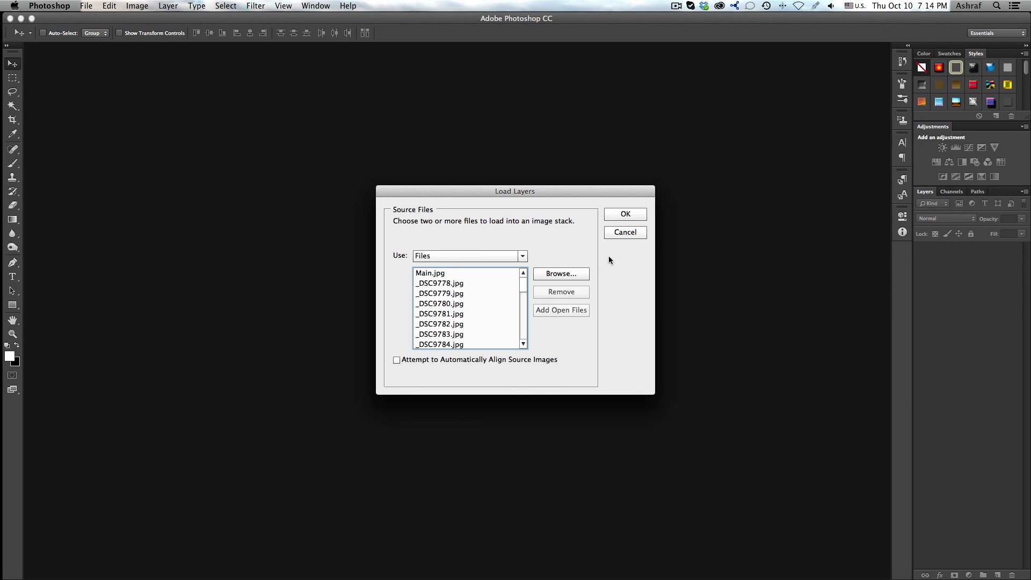
pyautogui.click(625, 213)
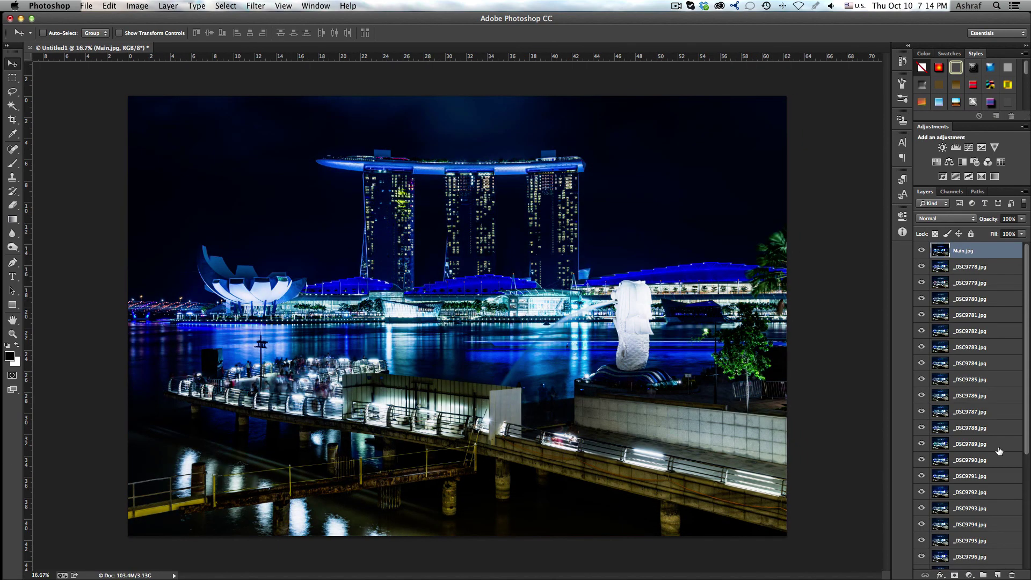
# Select the _DSC9778.jpg layer and hide the Main.jpg layer above it
pyautogui.click(961, 269)
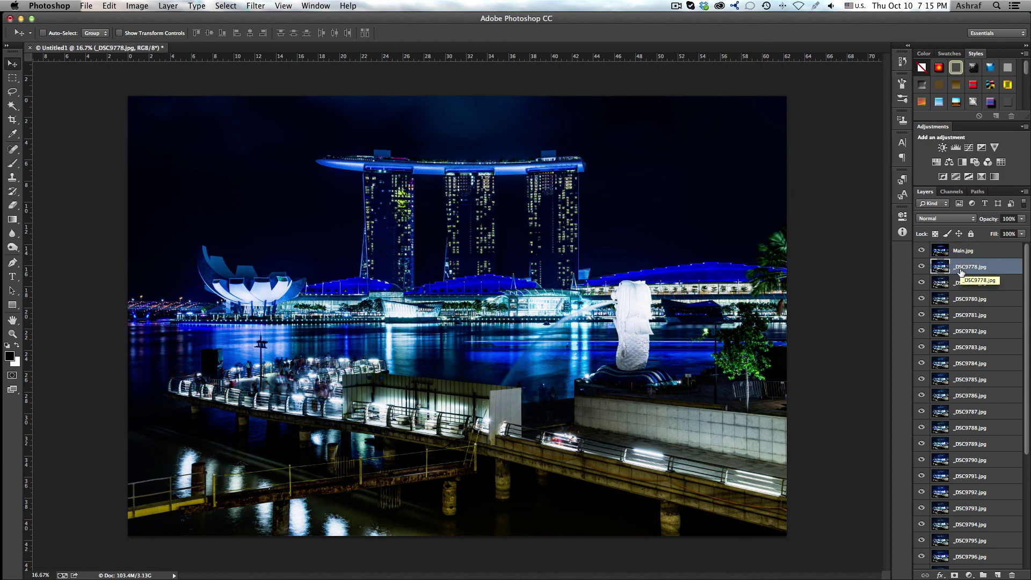
pyautogui.click(922, 250)
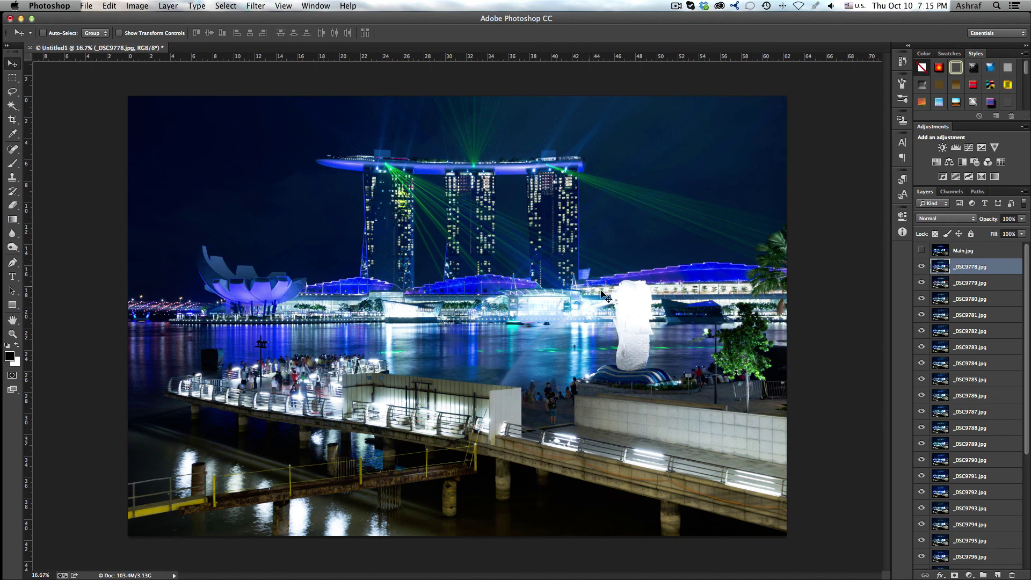
# Show the Main.jpg layer again and set the blend mode of all layers from _DSC9778.jpg to _DSC9807.jpg to Lighten
pyautogui.click(922, 252)
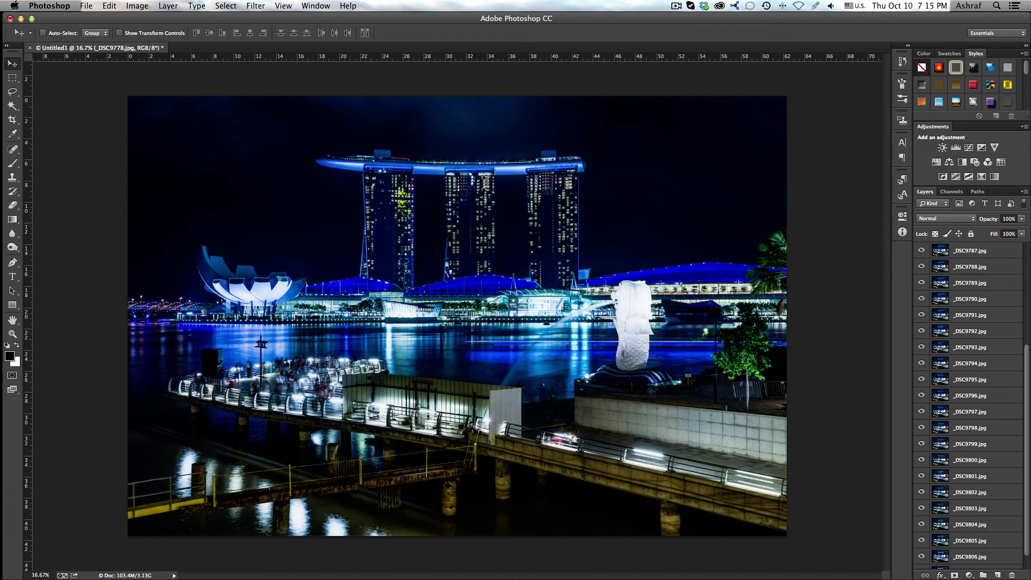
pyautogui.scroll(-5, 1027, 418)
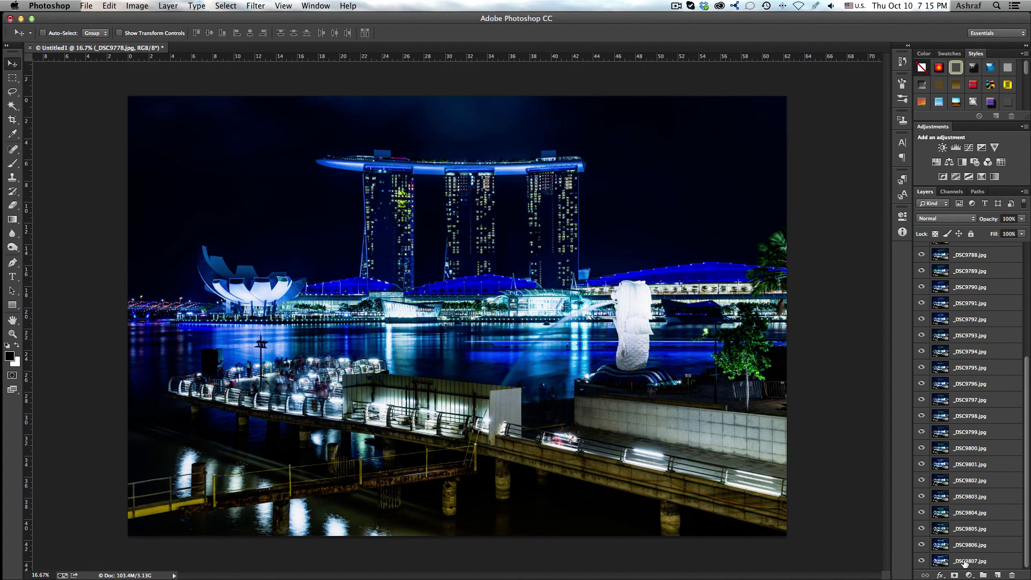
pyautogui.keyDown('shift'); pyautogui.click(965, 561); pyautogui.keyUp('shift')
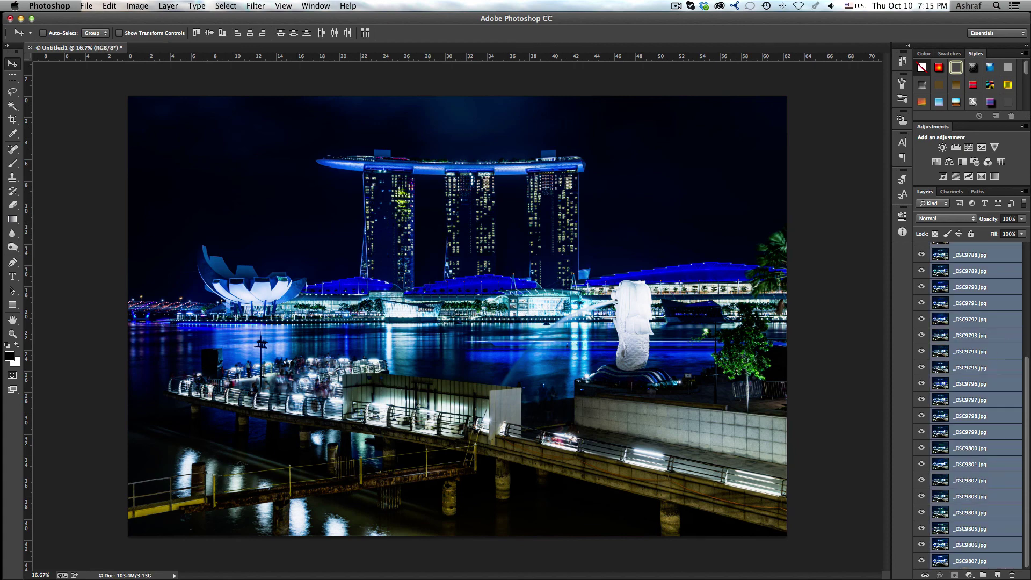
pyautogui.scroll(5, 1028, 285)
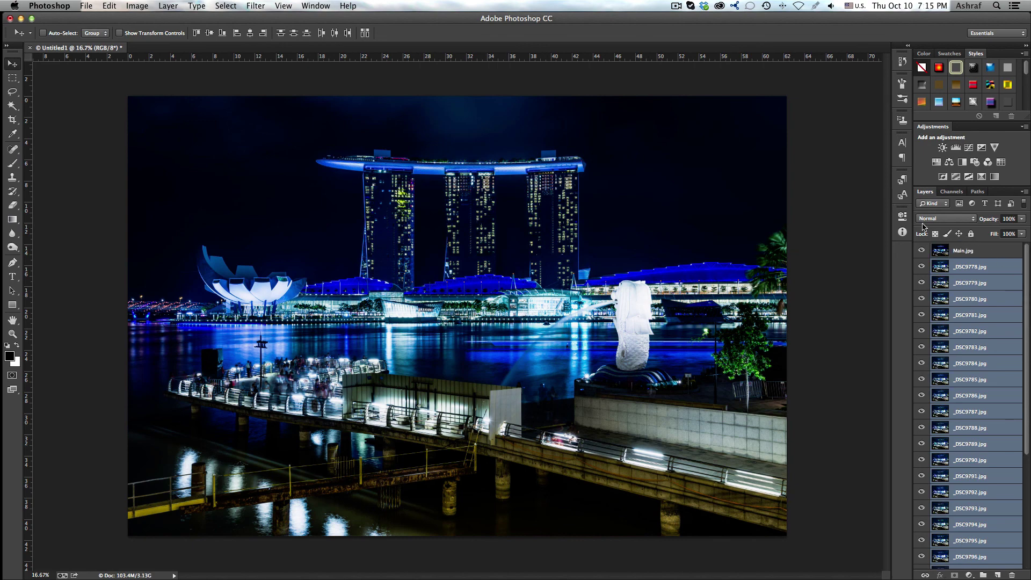
pyautogui.click(944, 220)
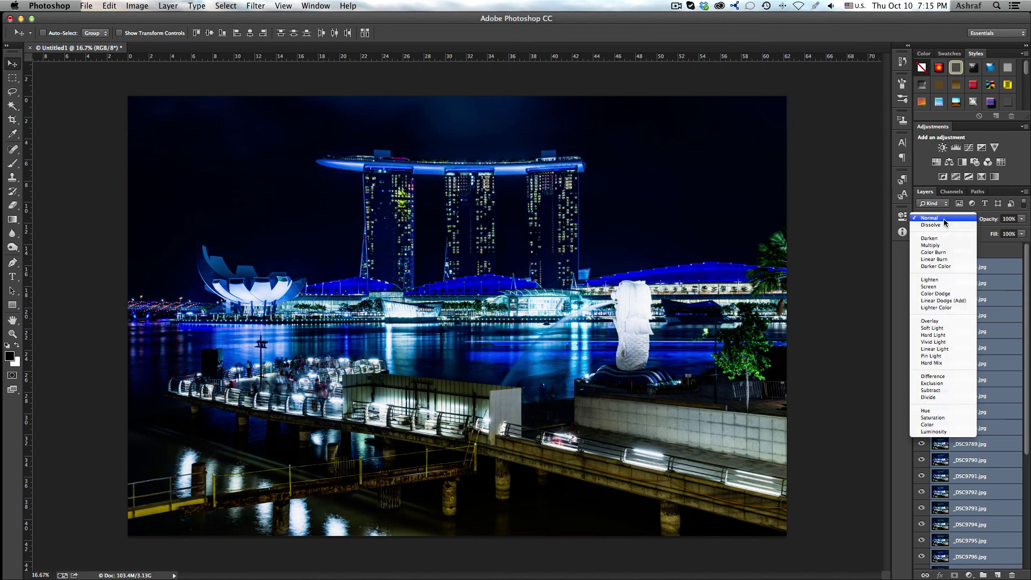
pyautogui.click(938, 280)
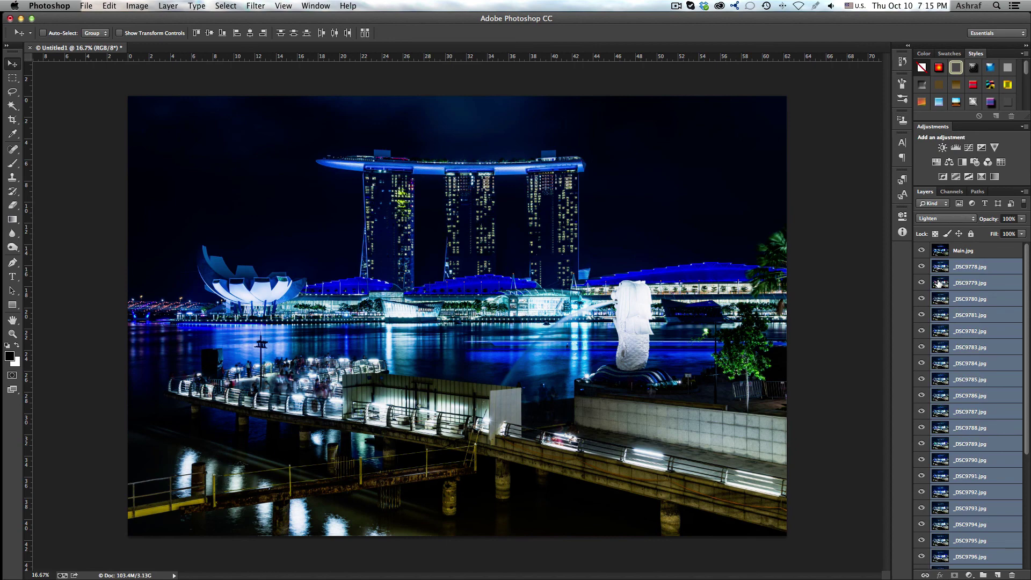
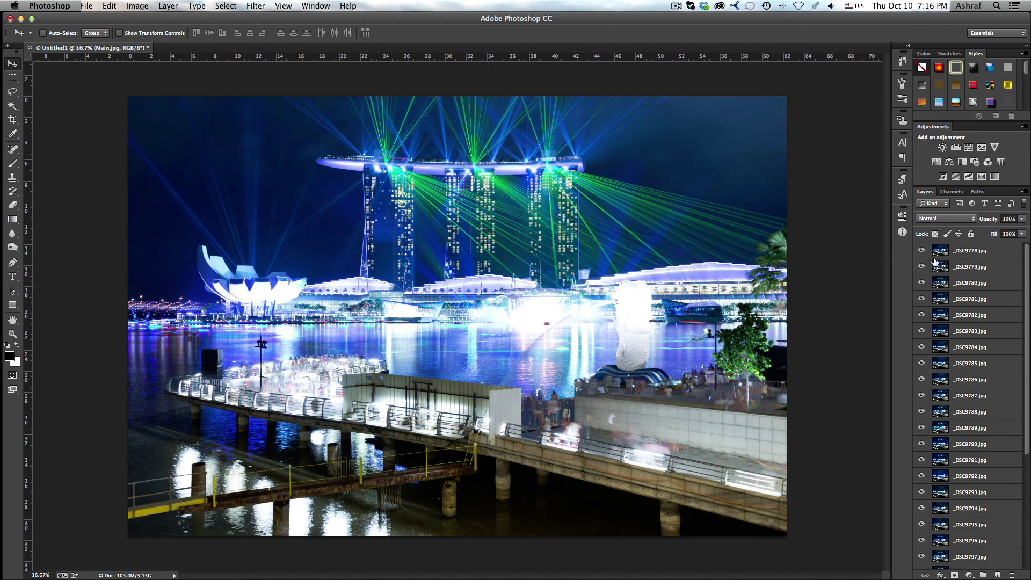
# Compare the blended image with and without the _DSC9778.jpg layer, and leave that layer hidden
pyautogui.click(920, 252)
pyautogui.click(920, 253)
pyautogui.click(920, 252)
pyautogui.click(919, 252)
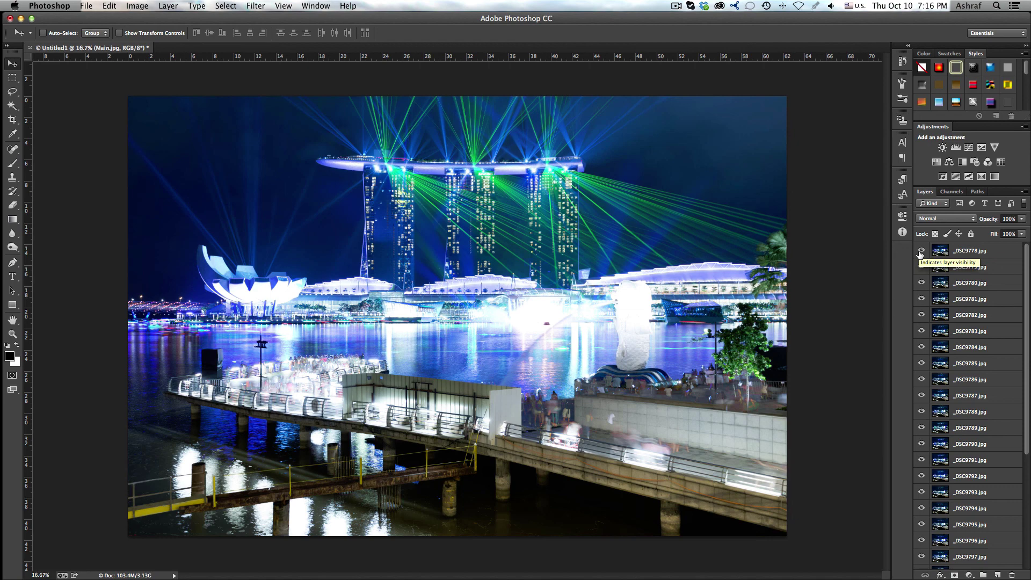
pyautogui.click(920, 253)
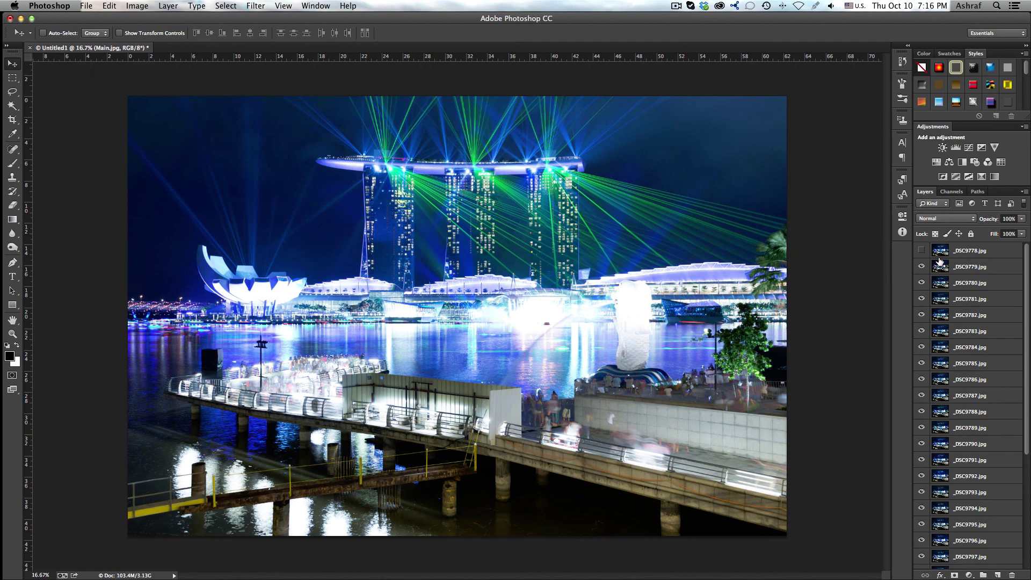
pyautogui.click(921, 250)
pyautogui.click(921, 250)
pyautogui.click(921, 250)
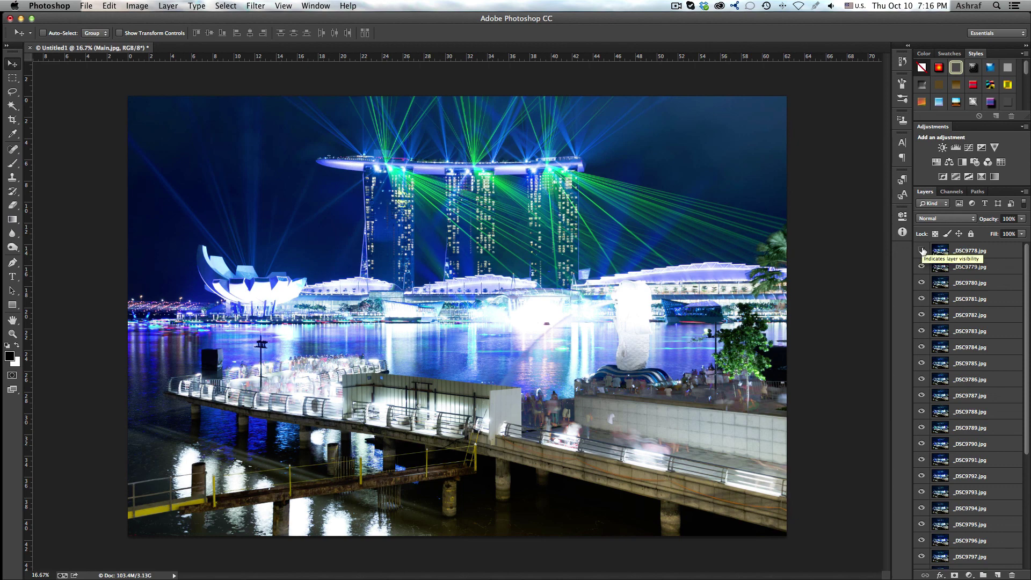
pyautogui.click(921, 250)
pyautogui.click(923, 249)
pyautogui.click(922, 249)
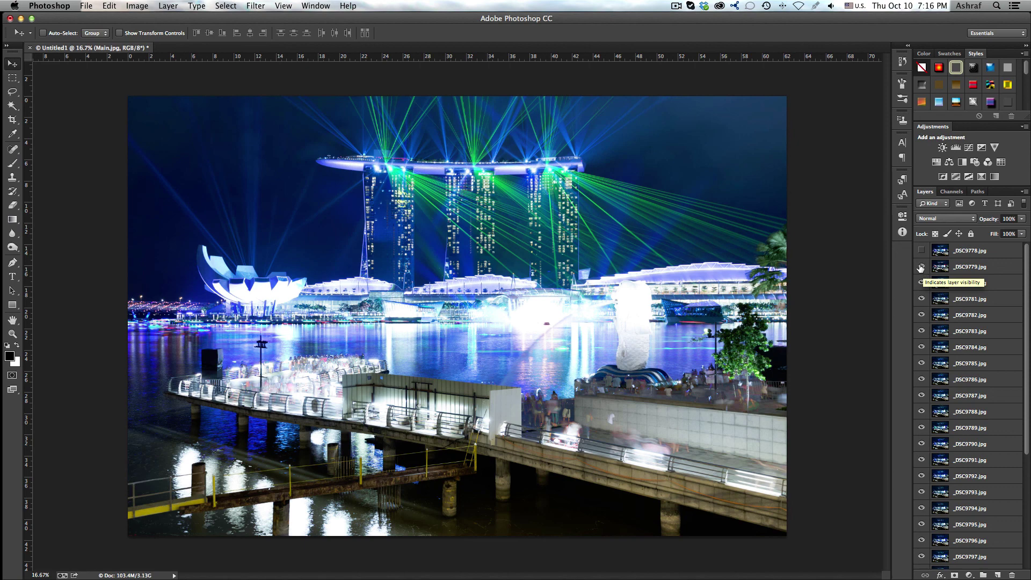
# Check what the _DSC9779.jpg and _DSC9780.jpg layers add to the blend and hide both
pyautogui.click(921, 267)
pyautogui.click(922, 283)
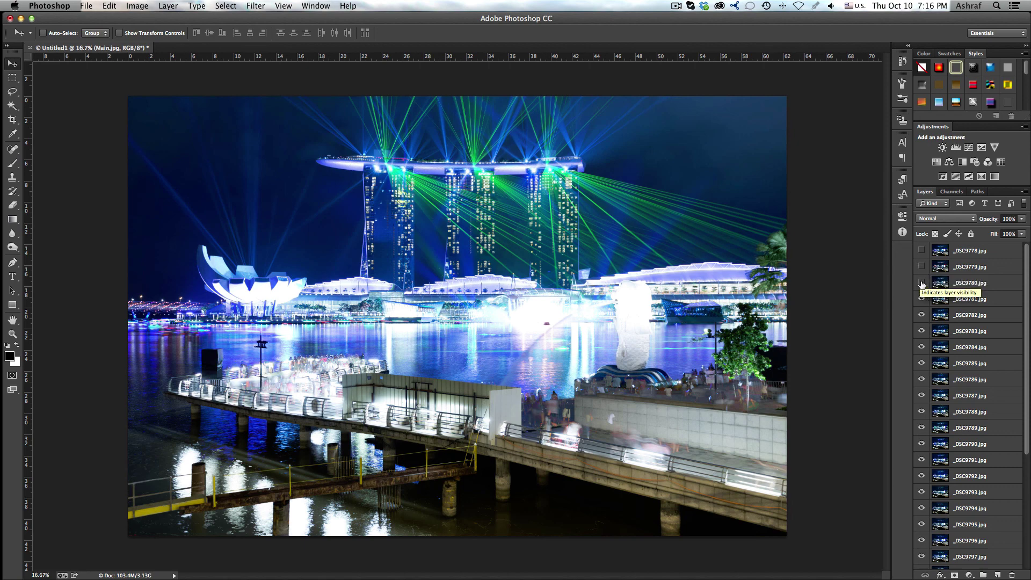
pyautogui.click(921, 283)
pyautogui.click(922, 283)
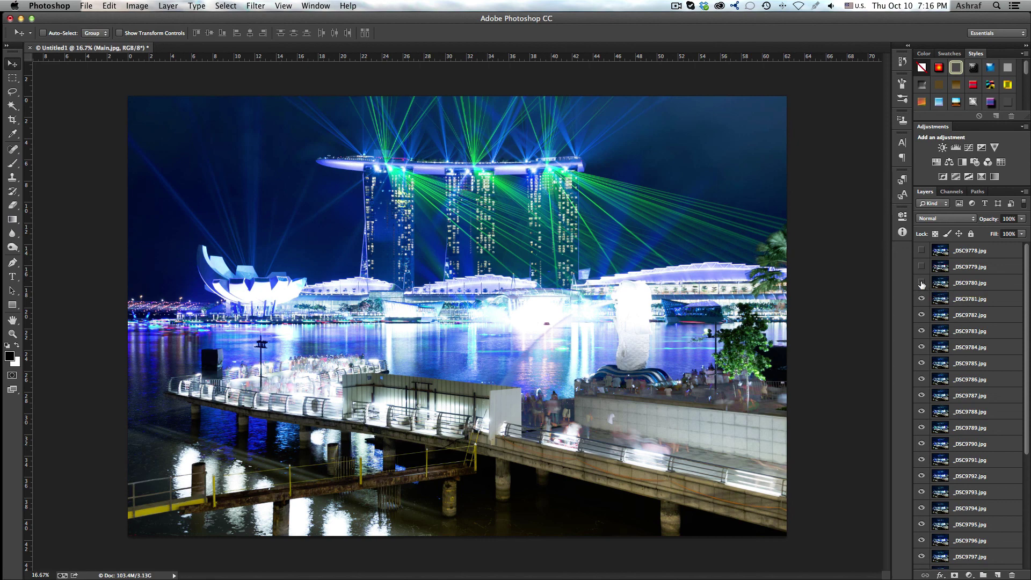
# Compare the blend with and without the _DSC9781.jpg layer, leaving it visible
pyautogui.click(921, 300)
pyautogui.click(922, 304)
pyautogui.click(921, 304)
pyautogui.click(921, 304)
pyautogui.click(921, 304)
pyautogui.click(922, 304)
# Check what the _DSC9782.jpg layer adds to the blend, and hide it together with _DSC9783.jpg
pyautogui.click(921, 319)
pyautogui.click(922, 318)
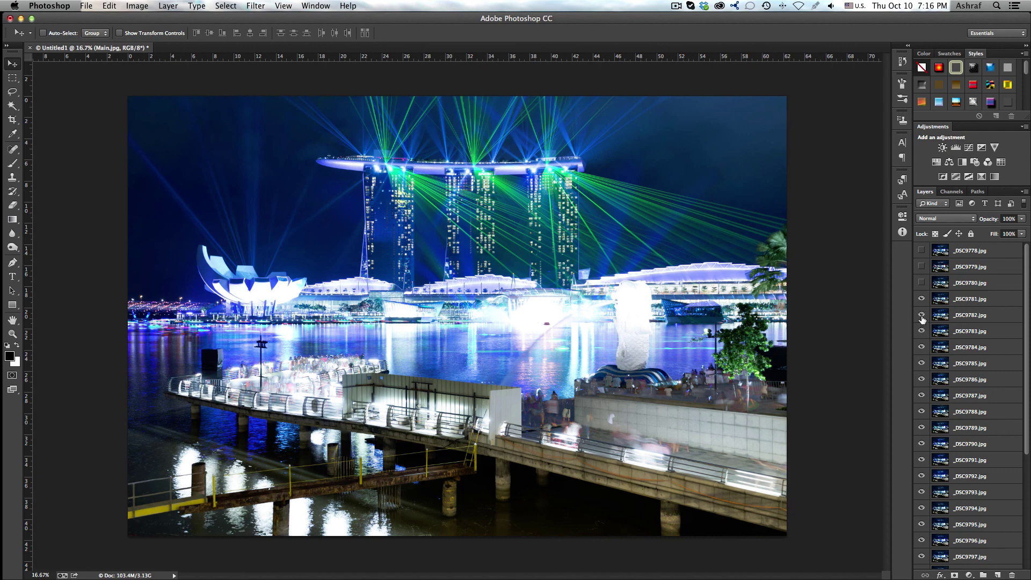
pyautogui.click(921, 318)
pyautogui.click(922, 319)
pyautogui.click(922, 318)
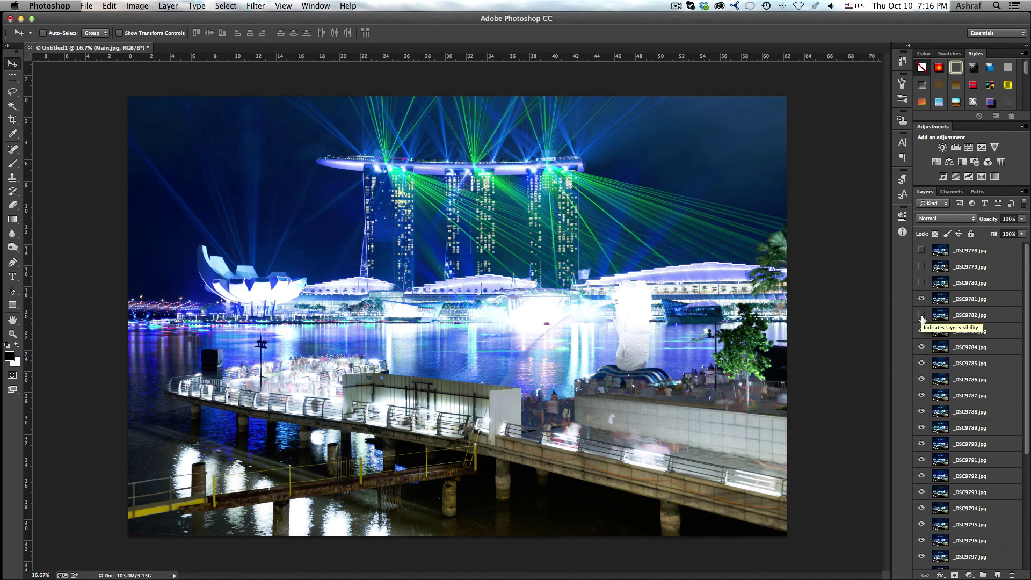
pyautogui.click(922, 332)
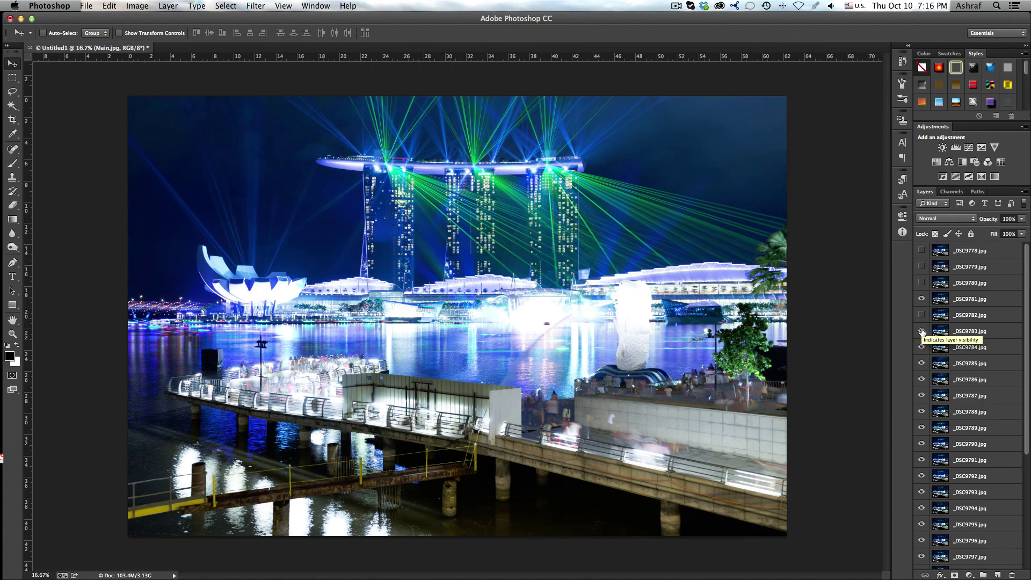
# Compare the blend with and without the _DSC9784.jpg layer, and leave that layer hidden
pyautogui.click(922, 347)
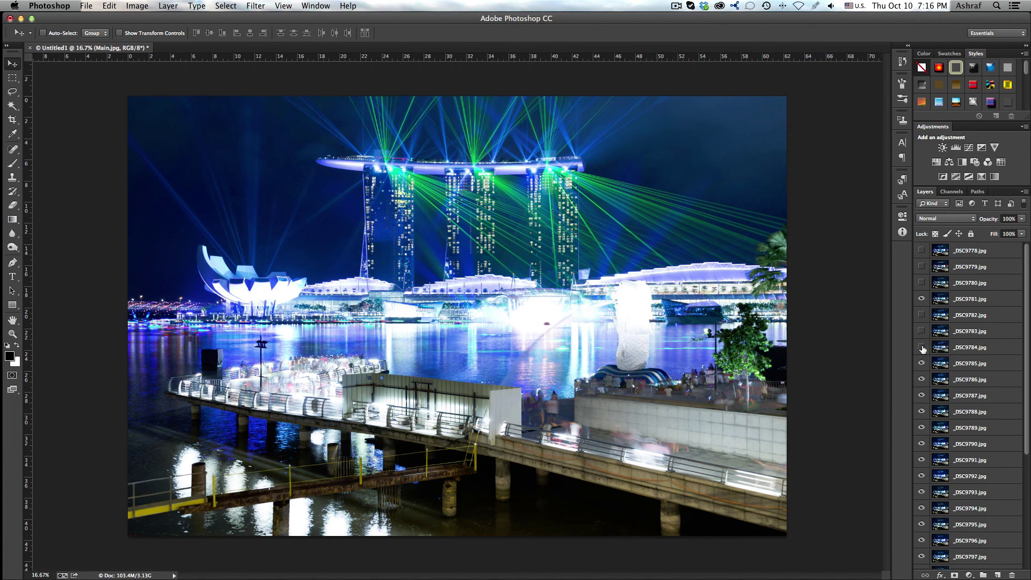
pyautogui.click(922, 347)
pyautogui.click(922, 348)
pyautogui.click(921, 347)
pyautogui.click(921, 348)
# Compare the blend with and without the _DSC9785.jpg layer, leaving it visible
pyautogui.click(922, 365)
pyautogui.click(922, 364)
pyautogui.click(922, 363)
pyautogui.click(922, 364)
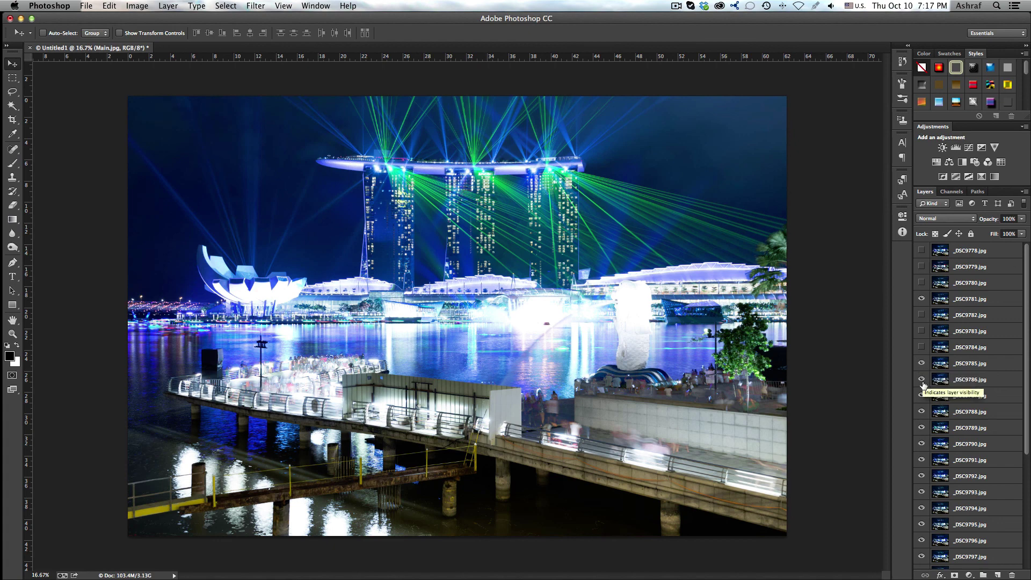
# Check what the _DSC9786.jpg and _DSC9787.jpg layers add to the blend and hide both
pyautogui.click(921, 379)
pyautogui.click(922, 380)
pyautogui.click(922, 380)
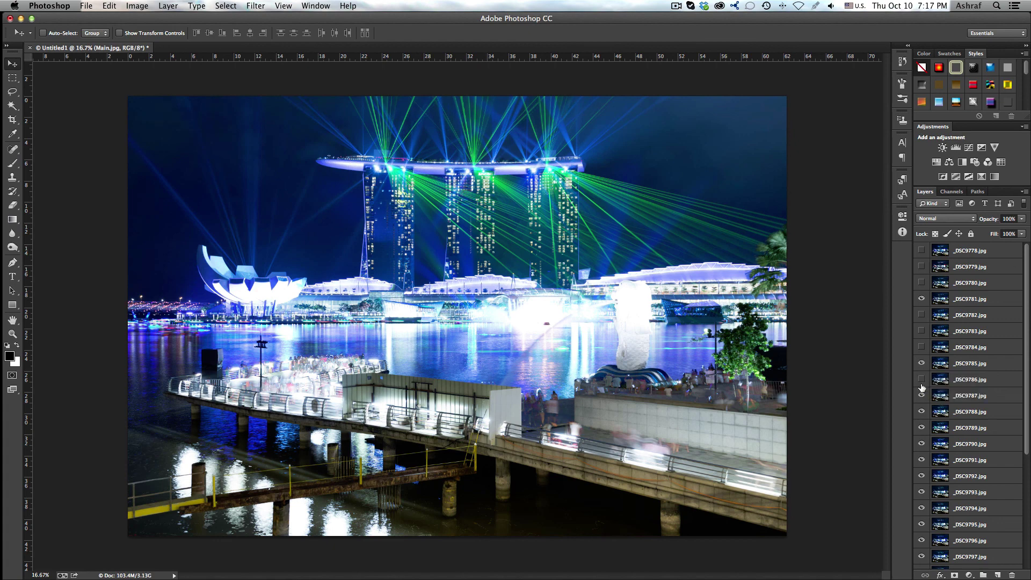
pyautogui.click(922, 395)
pyautogui.click(922, 397)
pyautogui.click(922, 397)
# Compare the blend with and without the _DSC9788.jpg and _DSC9789.jpg layers, leaving both visible
pyautogui.click(920, 412)
pyautogui.click(920, 411)
pyautogui.click(921, 428)
pyautogui.click(921, 428)
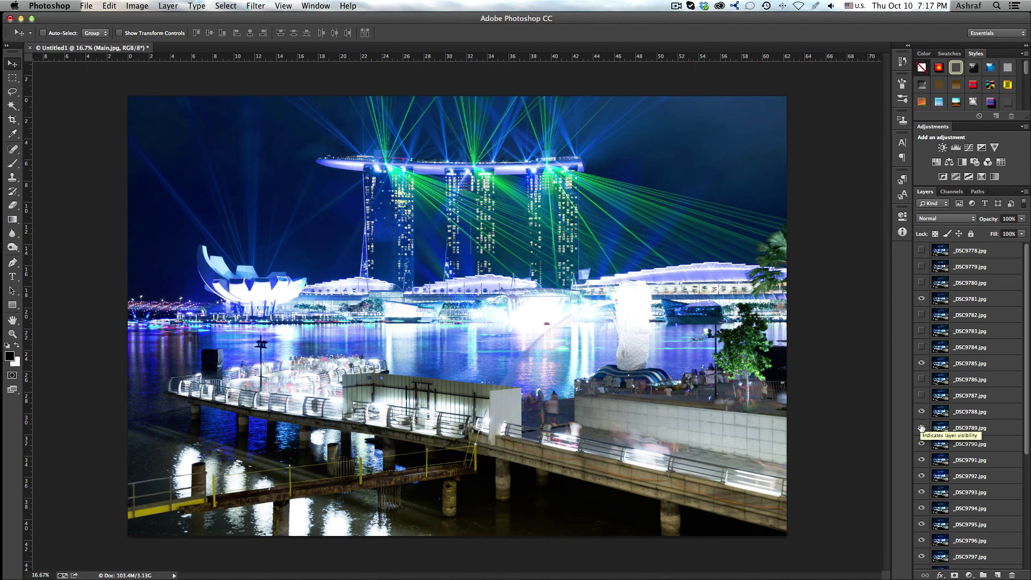
pyautogui.click(921, 428)
pyautogui.click(922, 428)
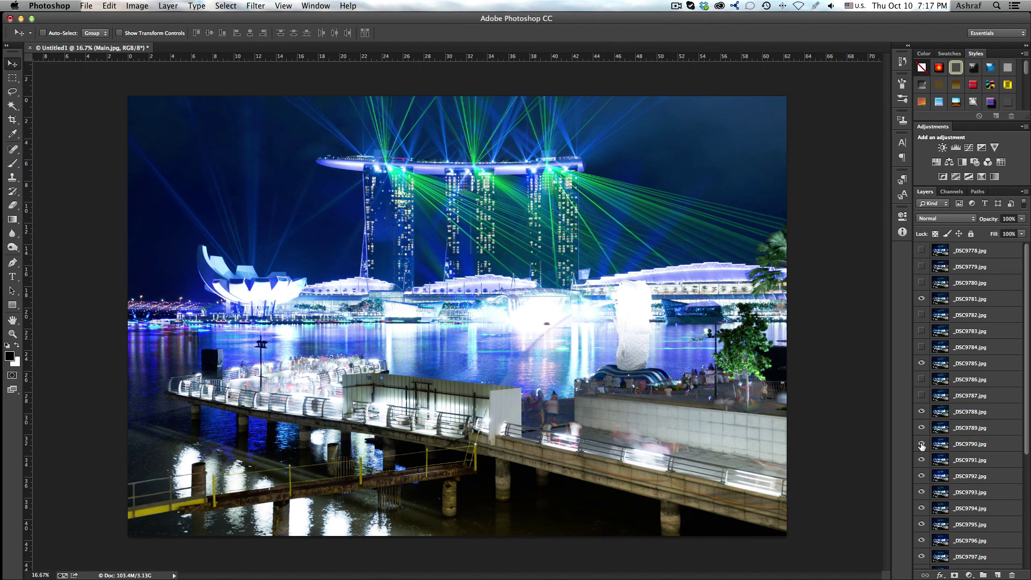
# Check the _DSC9790.jpg, _DSC9791.jpg and _DSC9792.jpg layers one by one against the blend and hide all three
pyautogui.click(922, 444)
pyautogui.click(921, 444)
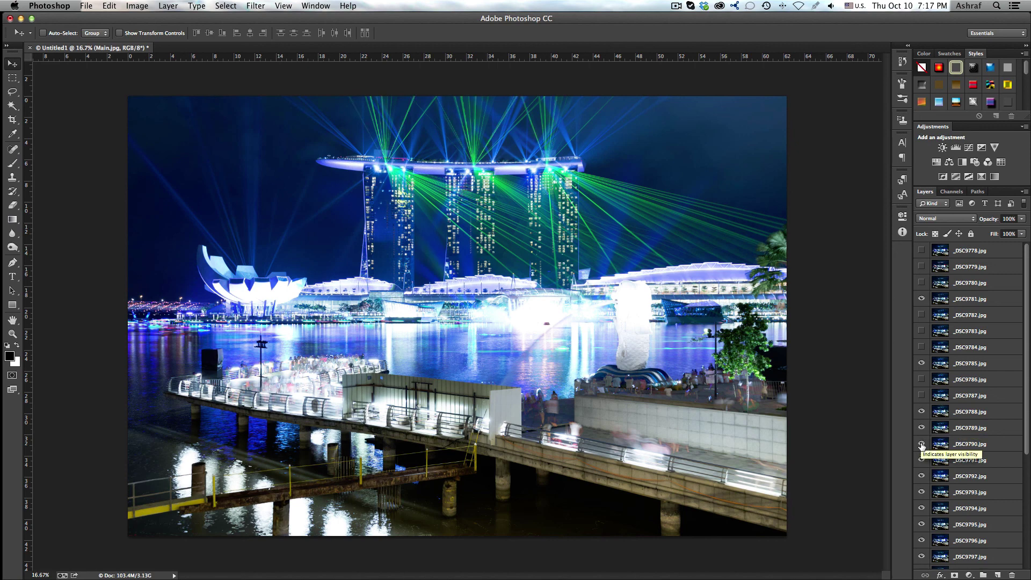
pyautogui.click(921, 444)
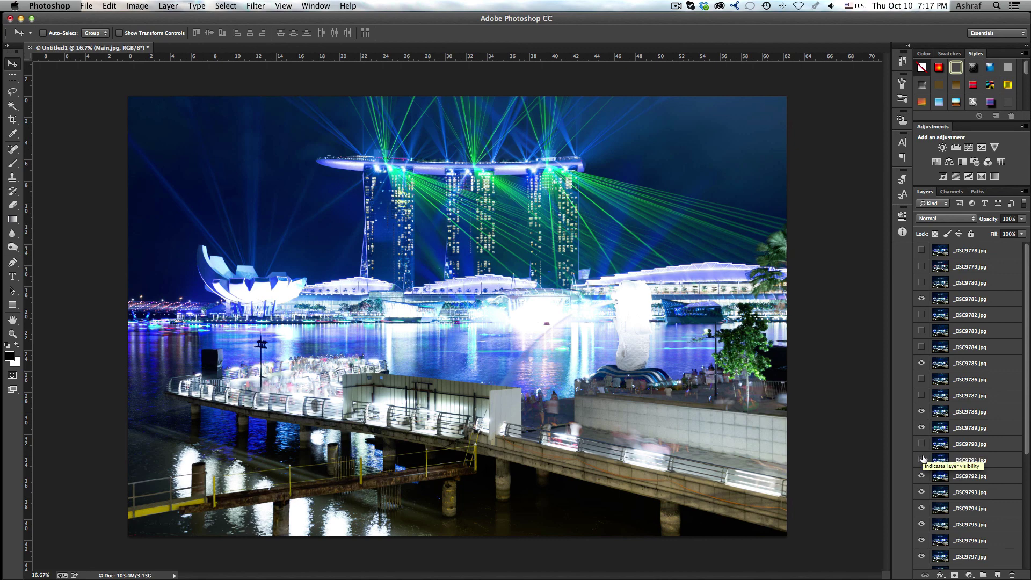
pyautogui.click(922, 459)
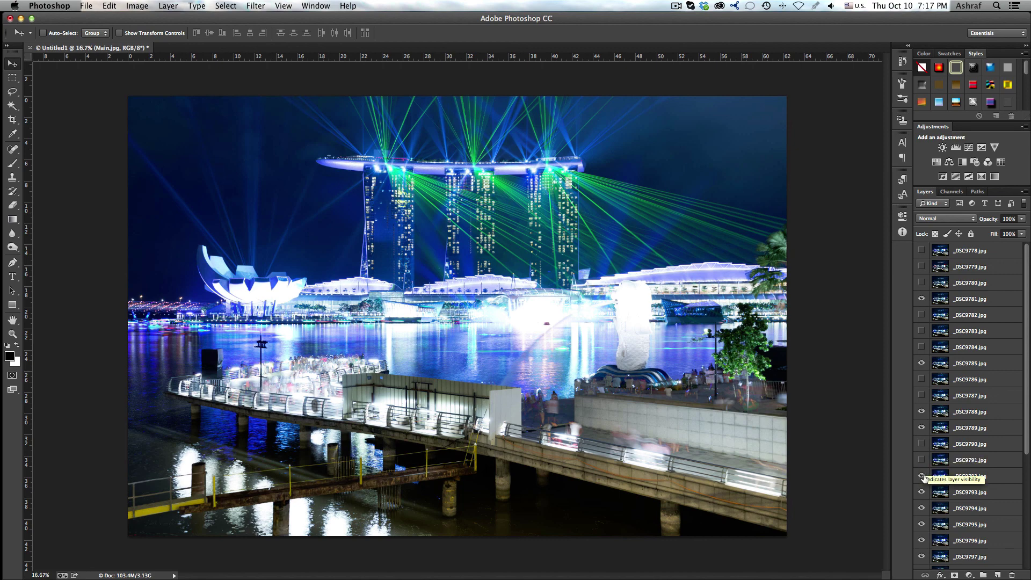
pyautogui.click(922, 475)
pyautogui.click(921, 476)
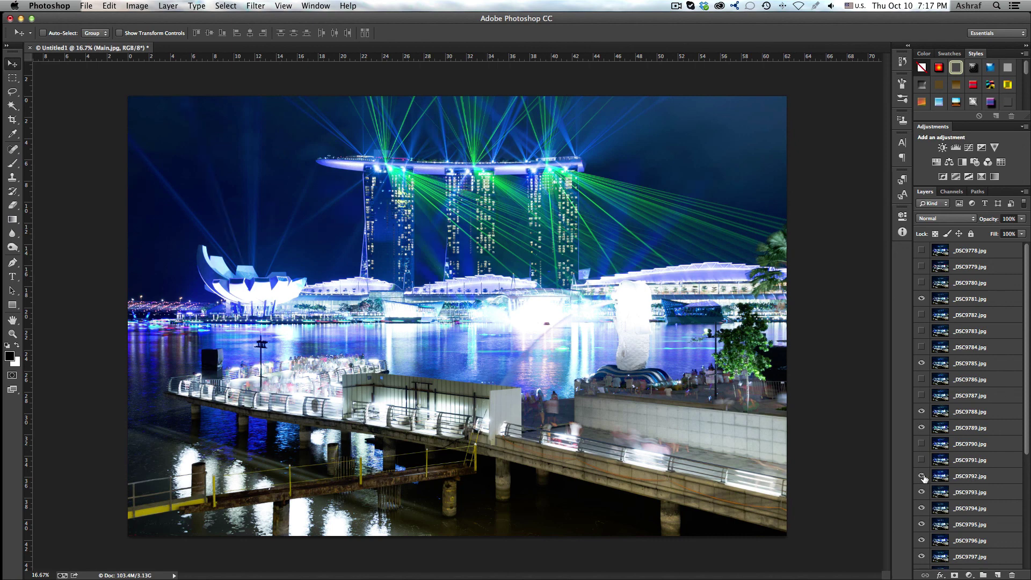
pyautogui.click(922, 475)
pyautogui.click(922, 476)
pyautogui.click(921, 476)
# Compare the blend with and without the _DSC9793.jpg layer, leaving it visible
pyautogui.click(922, 492)
pyautogui.click(921, 492)
pyautogui.click(921, 492)
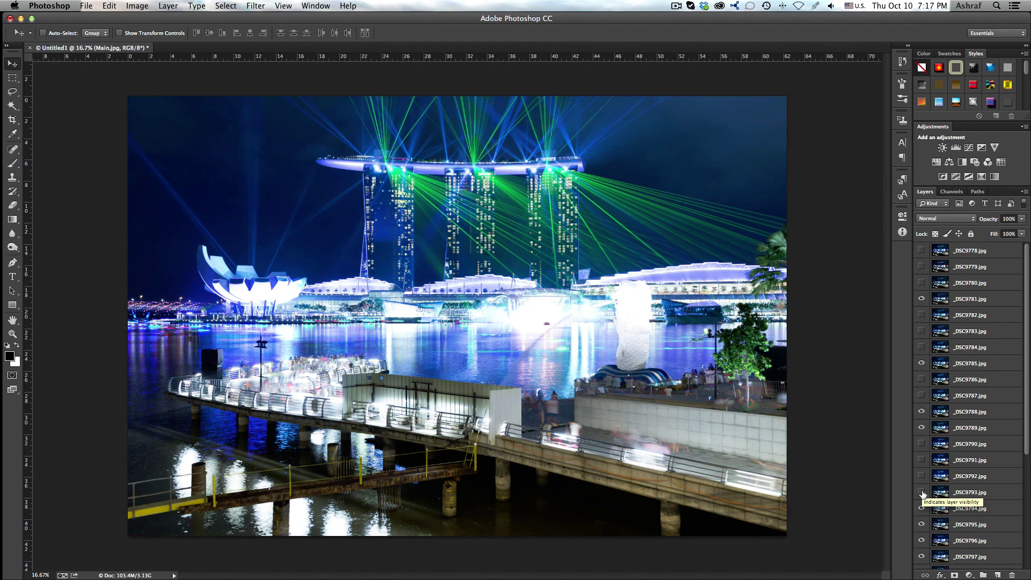
pyautogui.click(921, 492)
pyautogui.click(922, 492)
pyautogui.click(921, 492)
pyautogui.click(921, 492)
pyautogui.click(921, 491)
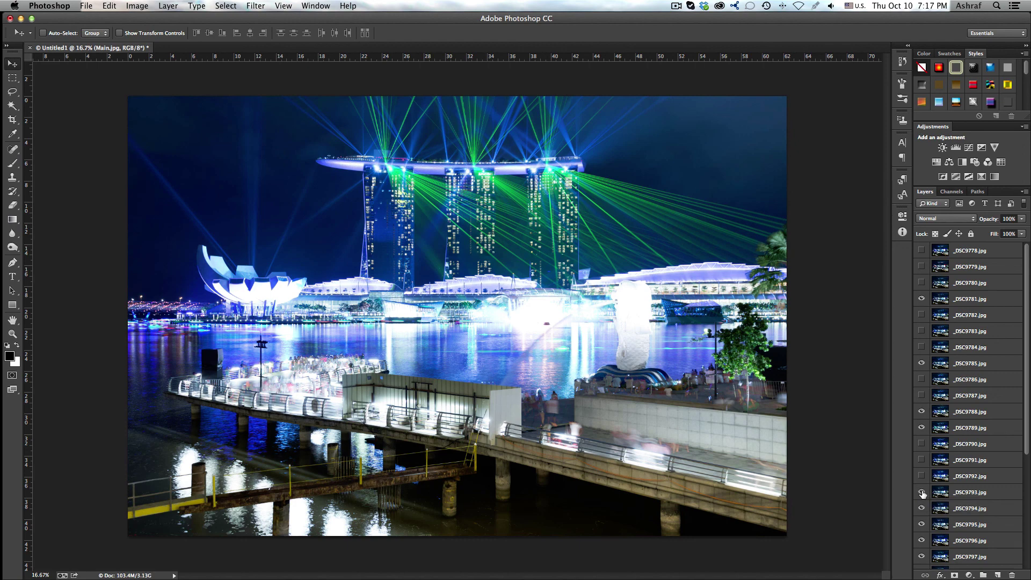
# Check the _DSC9794.jpg, _DSC9795.jpg and _DSC9796.jpg layers one by one against the blend and hide all three
pyautogui.click(921, 507)
pyautogui.click(922, 509)
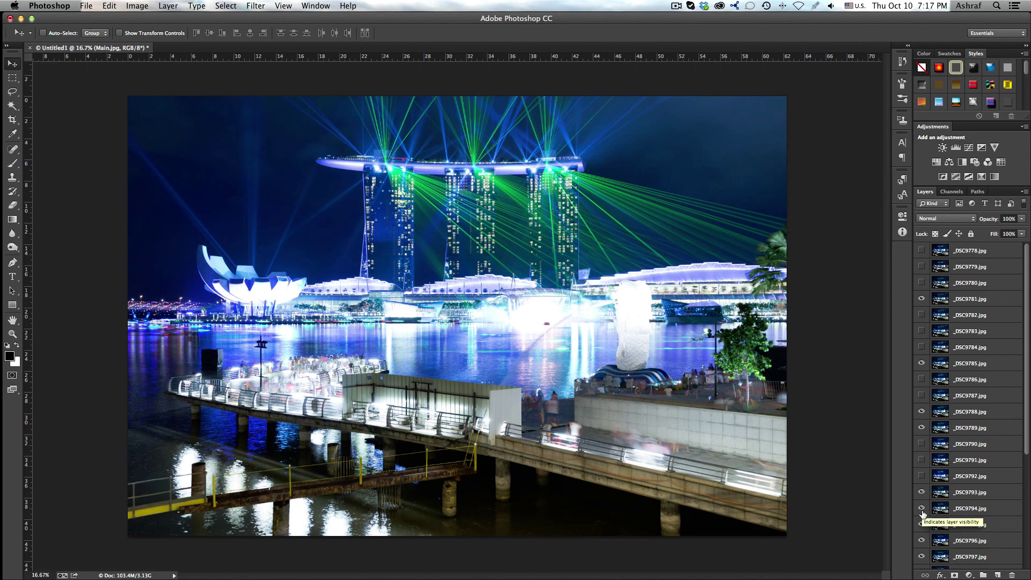
pyautogui.click(922, 509)
pyautogui.click(921, 524)
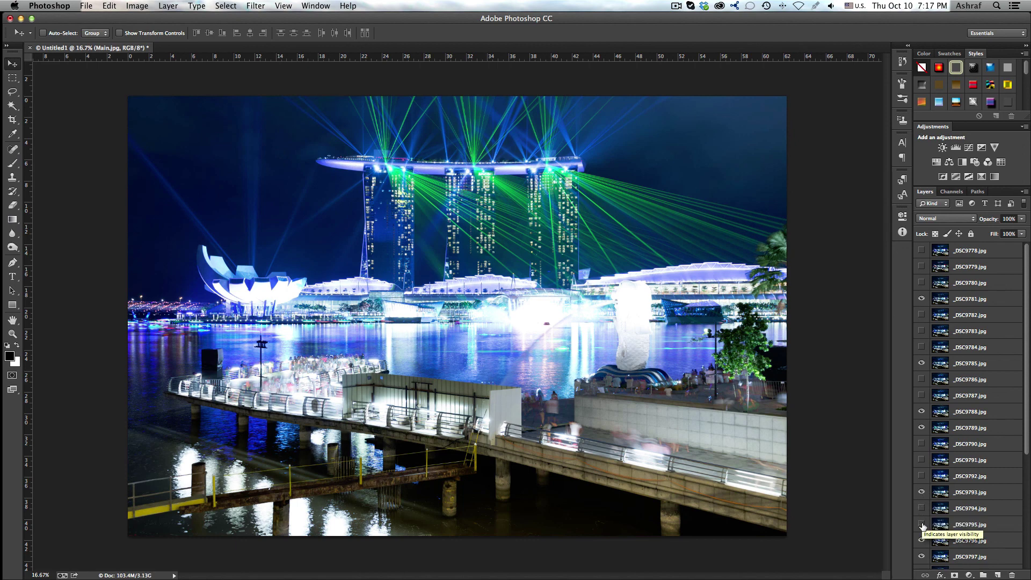
pyautogui.click(922, 525)
pyautogui.click(921, 525)
pyautogui.click(921, 540)
pyautogui.click(921, 540)
pyautogui.click(921, 540)
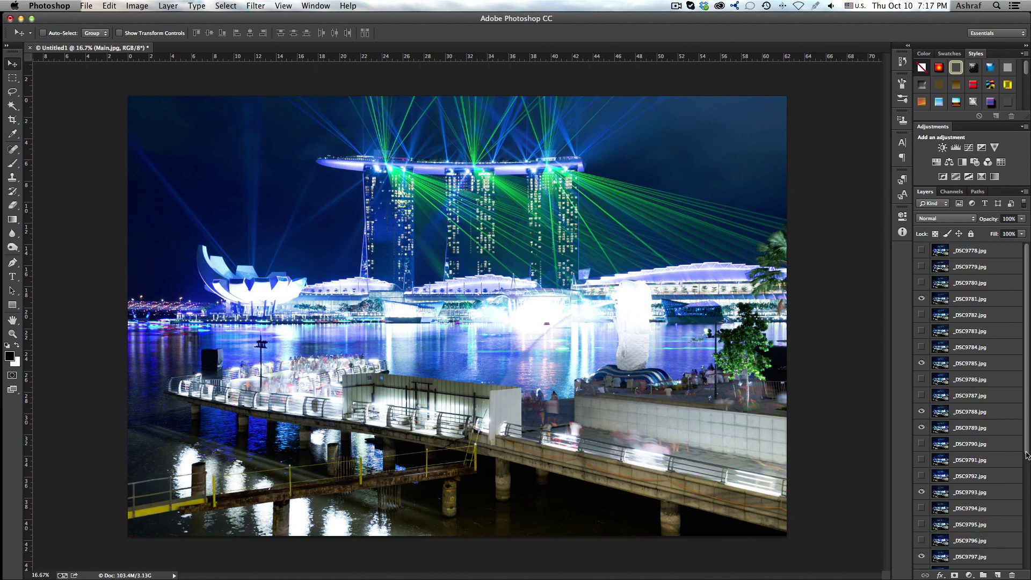
# Check what the _DSC9797.jpg and _DSC9798.jpg layers add to the blend and hide both
pyautogui.moveTo(1026, 463); pyautogui.dragTo(1026, 568)
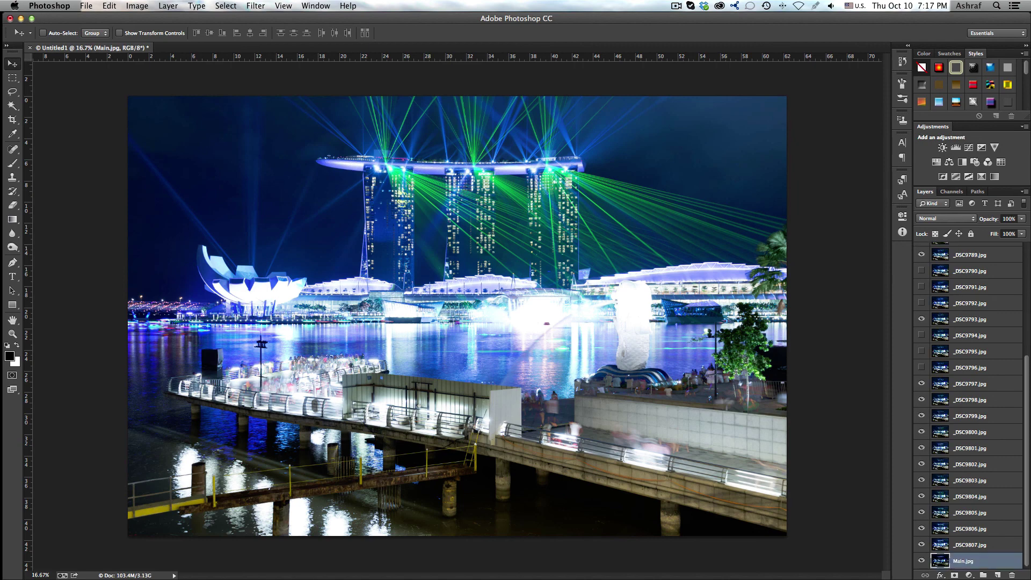
pyautogui.click(921, 384)
pyautogui.click(922, 383)
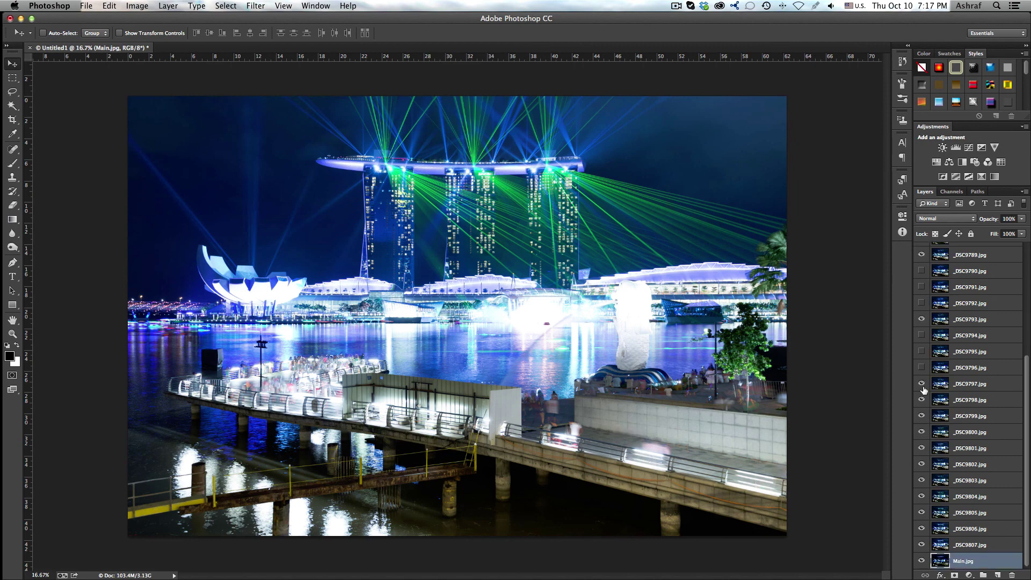
pyautogui.click(921, 384)
pyautogui.click(922, 400)
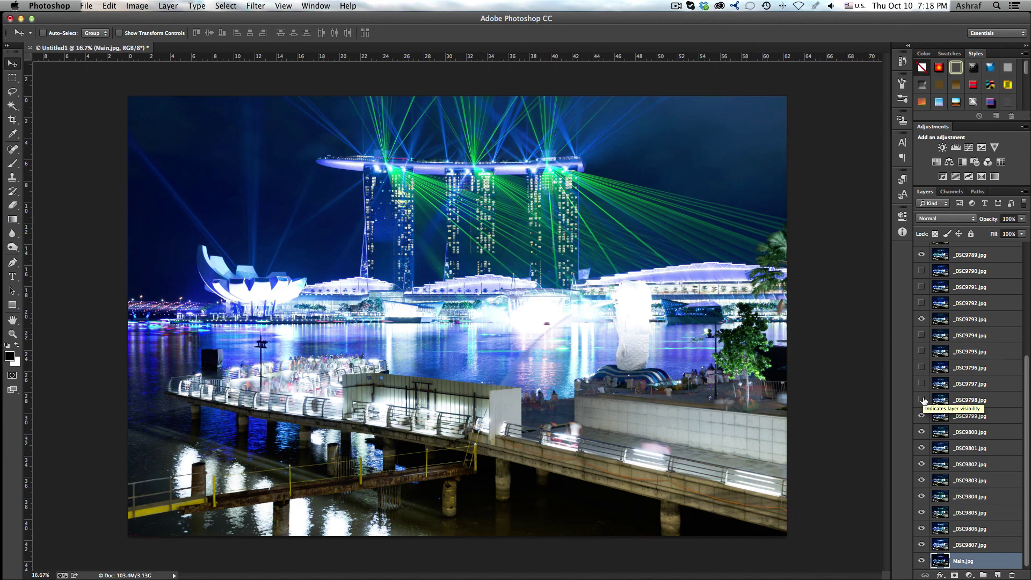
pyautogui.click(923, 401)
pyautogui.click(923, 405)
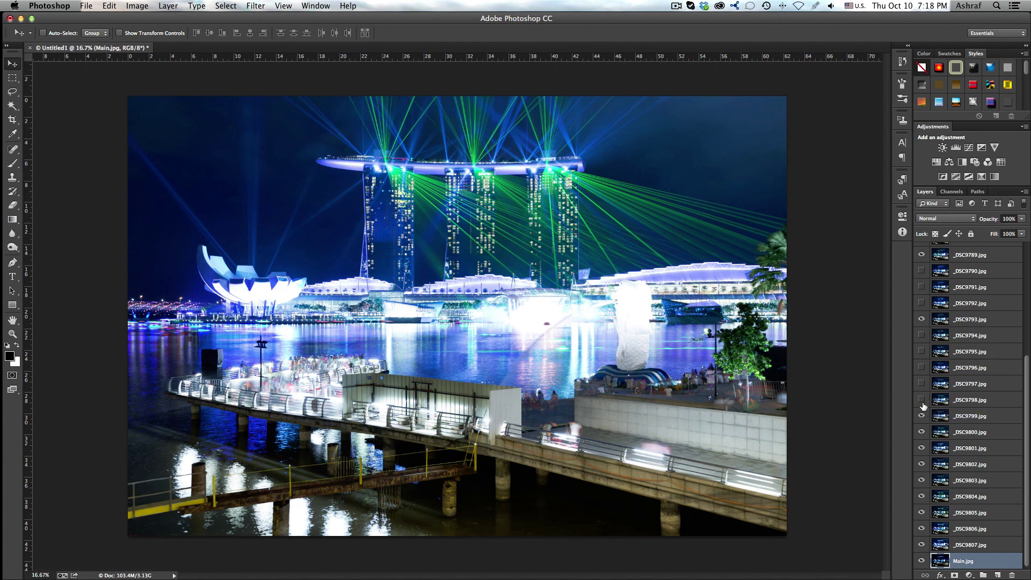
pyautogui.click(923, 405)
pyautogui.click(923, 406)
# Compare the blend repeatedly with and without the _DSC9799.jpg layer and hide that layer
pyautogui.click(922, 416)
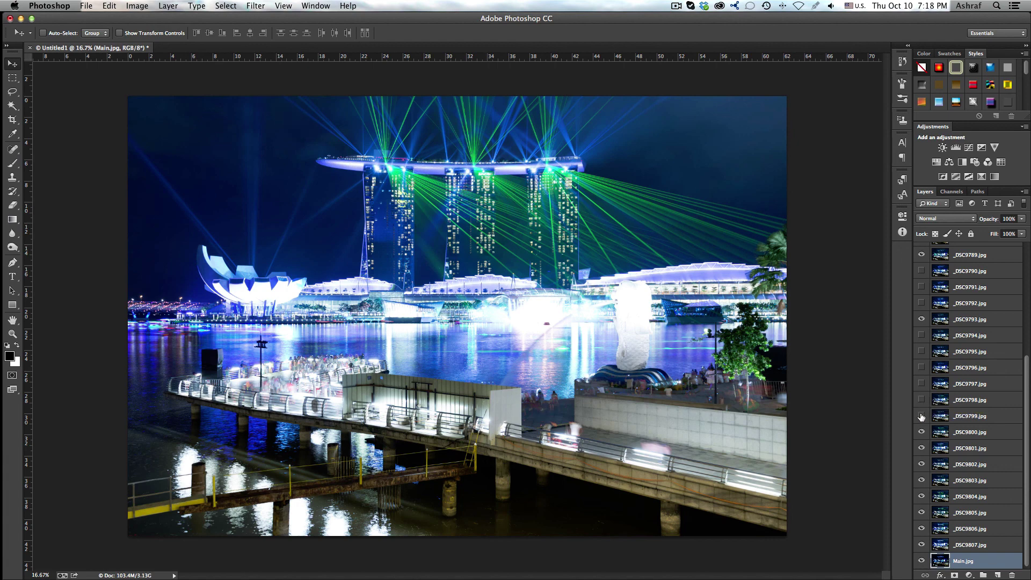
pyautogui.click(921, 416)
pyautogui.click(921, 416)
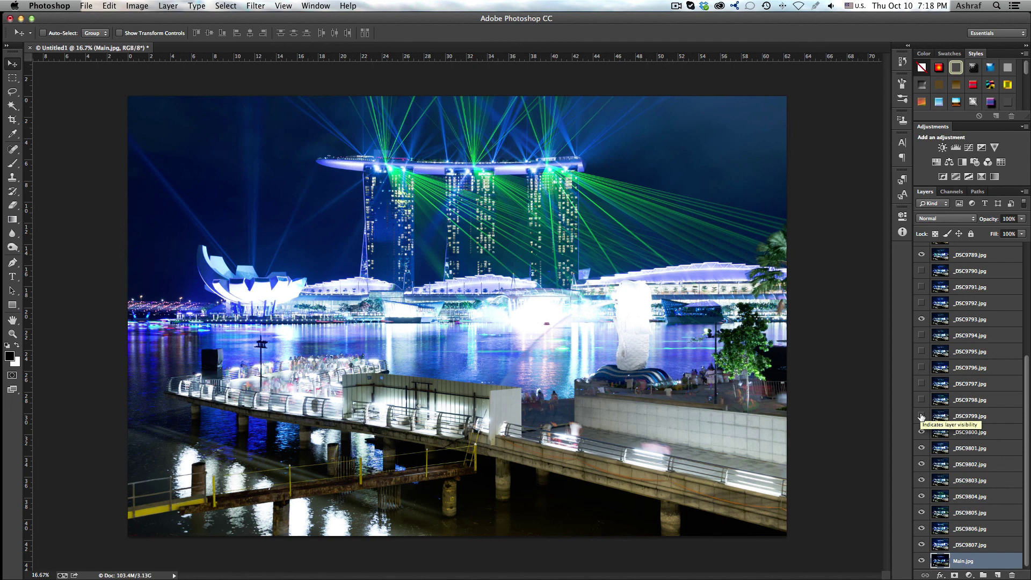
pyautogui.click(921, 416)
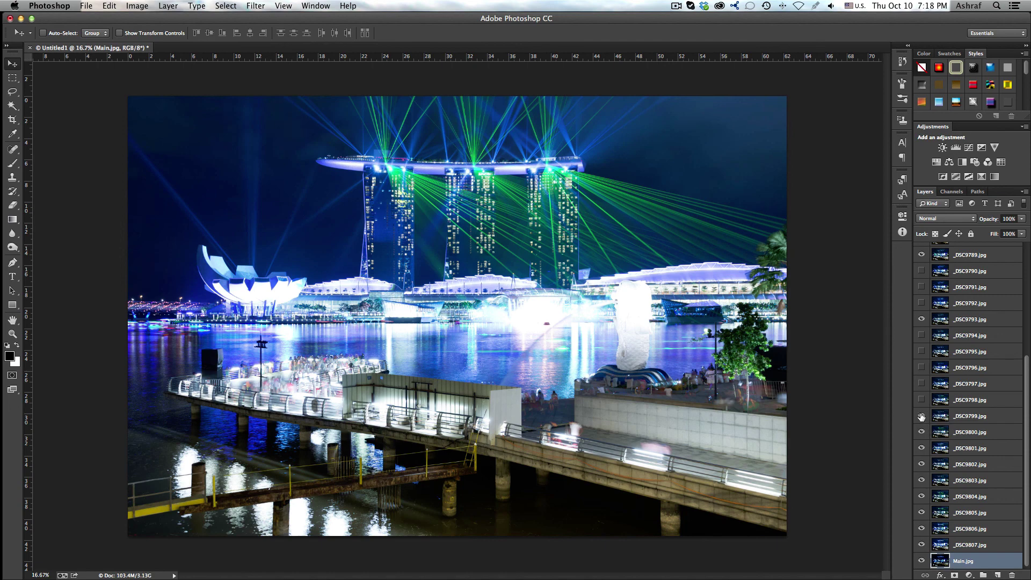
pyautogui.click(922, 416)
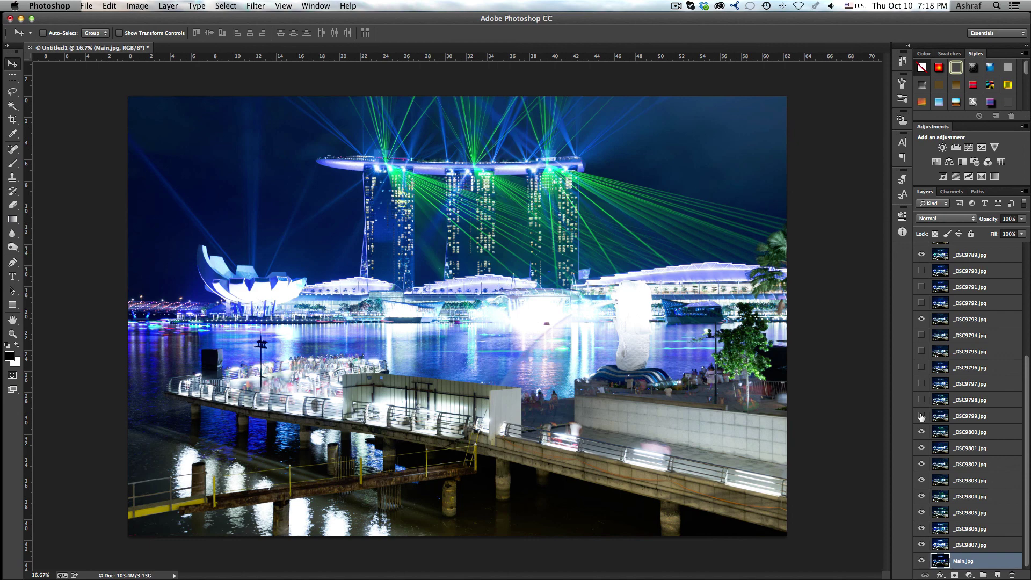
pyautogui.click(922, 416)
pyautogui.click(921, 416)
pyautogui.click(922, 416)
pyautogui.click(921, 416)
pyautogui.click(922, 416)
pyautogui.click(922, 416)
pyautogui.click(921, 416)
pyautogui.click(922, 416)
# Check what the _DSC9800.jpg layer adds to the blend and hide it
pyautogui.click(921, 432)
pyautogui.click(921, 432)
pyautogui.click(921, 432)
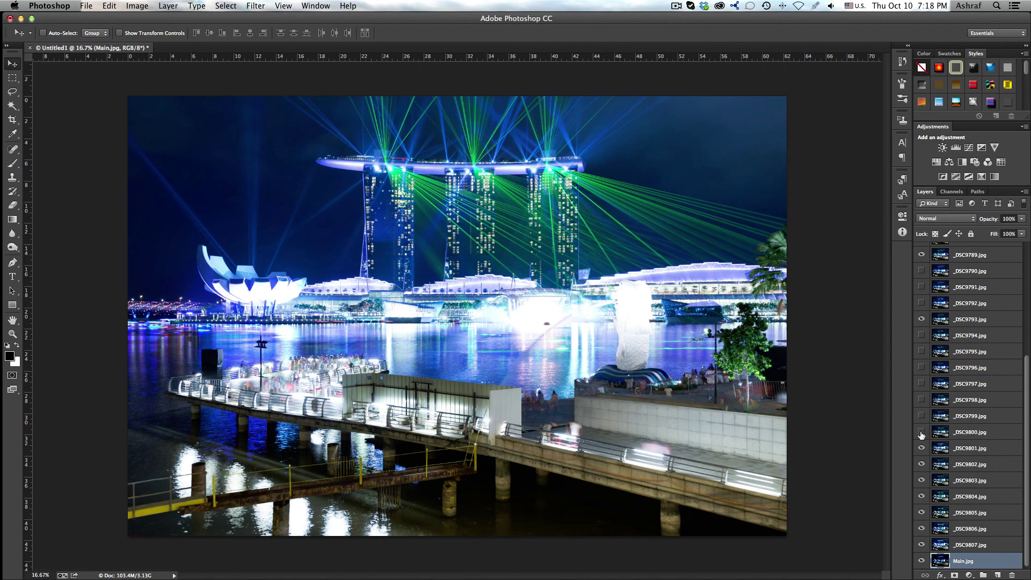
pyautogui.click(921, 434)
pyautogui.click(921, 434)
# Compare the blend with and without the _DSC9801.jpg and _DSC9802.jpg layers, leaving both visible
pyautogui.click(921, 448)
pyautogui.click(921, 448)
pyautogui.click(922, 464)
pyautogui.click(922, 465)
pyautogui.click(921, 465)
pyautogui.click(922, 465)
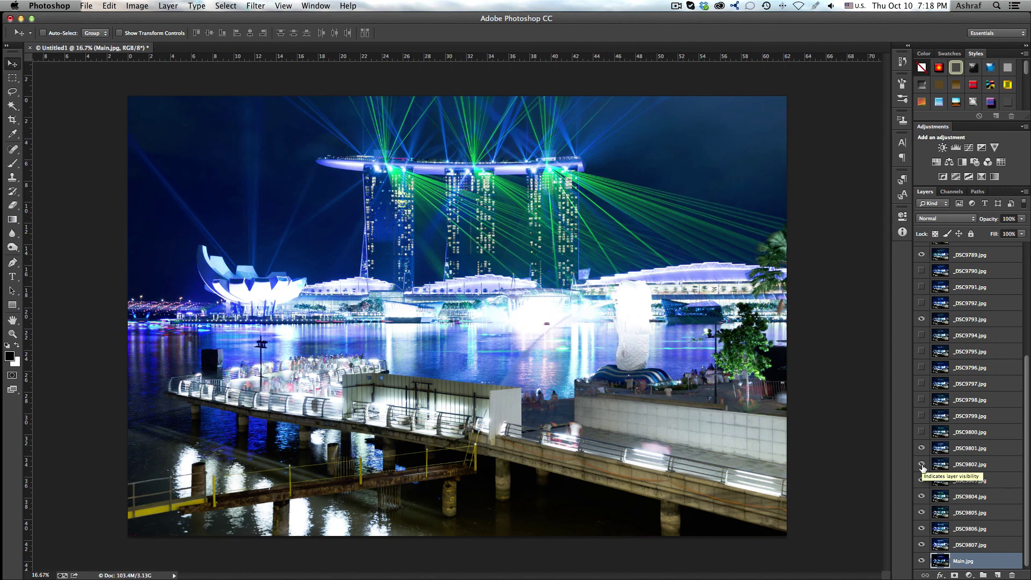
# Check the _DSC9803.jpg layer against the blend and hide it
pyautogui.click(921, 481)
pyautogui.click(921, 480)
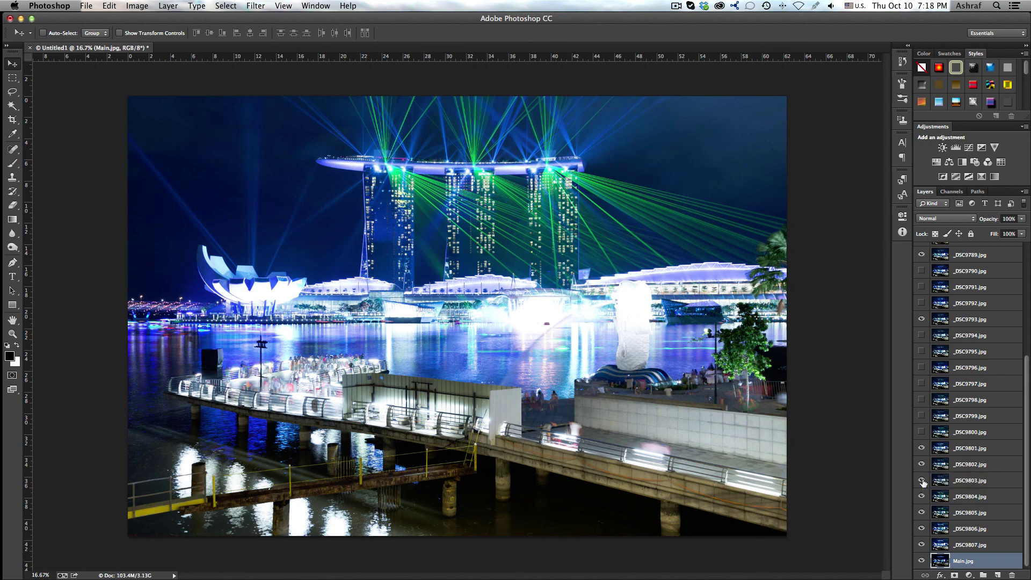
pyautogui.click(921, 481)
# Compare the laser beams with and without the _DSC9804.jpg layer several times and hide that layer
pyautogui.click(921, 497)
pyautogui.click(921, 497)
pyautogui.click(921, 497)
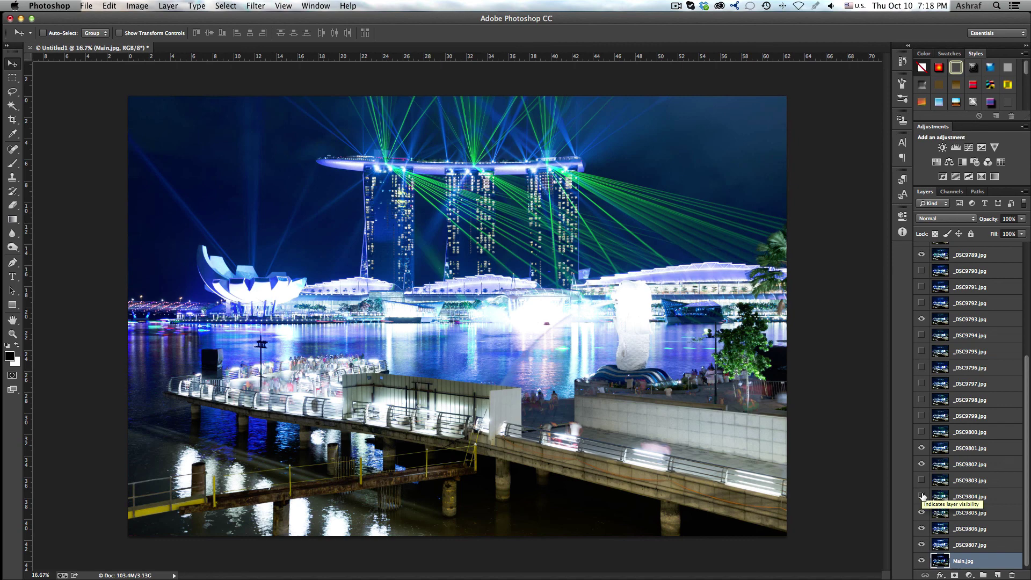
pyautogui.click(922, 496)
pyautogui.click(922, 496)
pyautogui.click(921, 497)
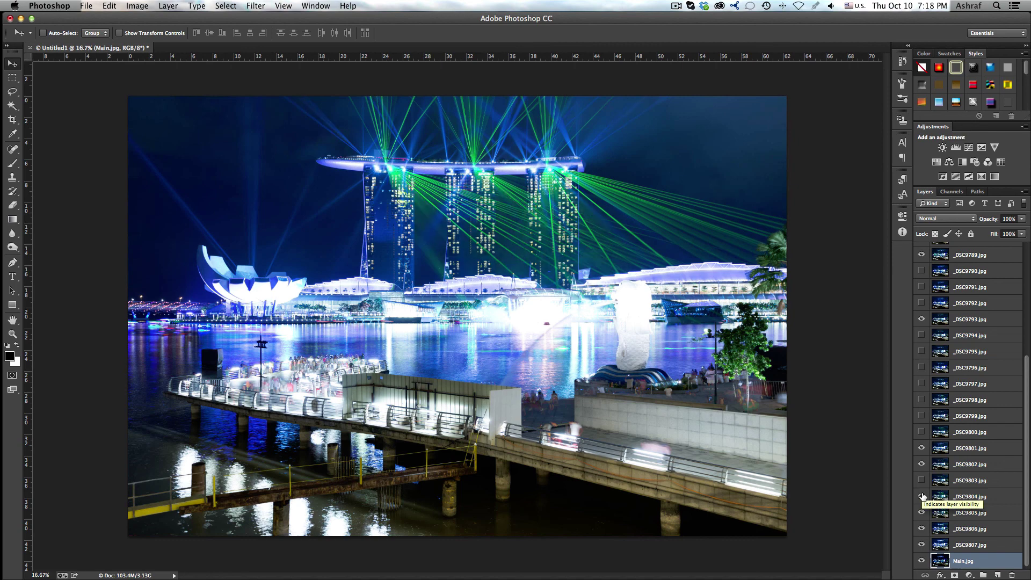
pyautogui.click(921, 497)
pyautogui.click(921, 496)
pyautogui.click(921, 497)
pyautogui.click(921, 497)
pyautogui.click(921, 497)
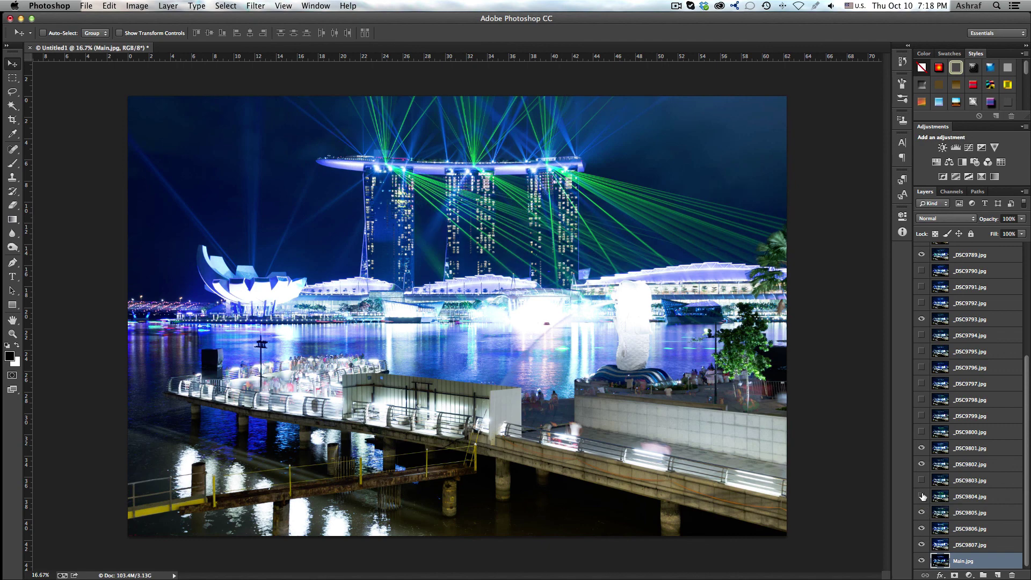
pyautogui.click(921, 496)
pyautogui.click(921, 496)
pyautogui.click(922, 497)
pyautogui.click(922, 497)
pyautogui.click(922, 497)
pyautogui.click(921, 496)
# Check the _DSC9805.jpg and _DSC9806.jpg layers against the blend, keeping _DSC9805.jpg visible and hiding _DSC9806.jpg
pyautogui.click(921, 513)
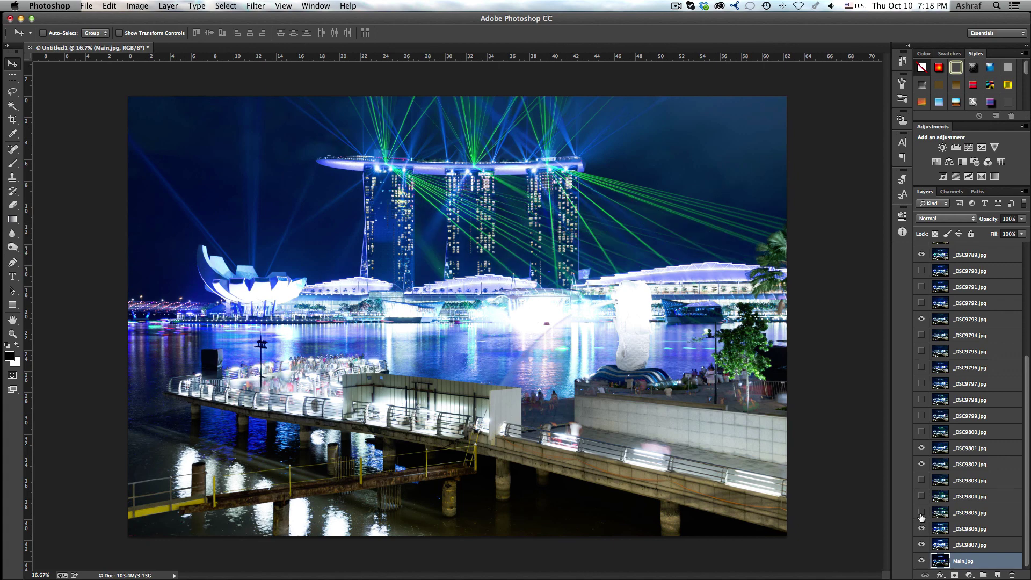
pyautogui.click(921, 513)
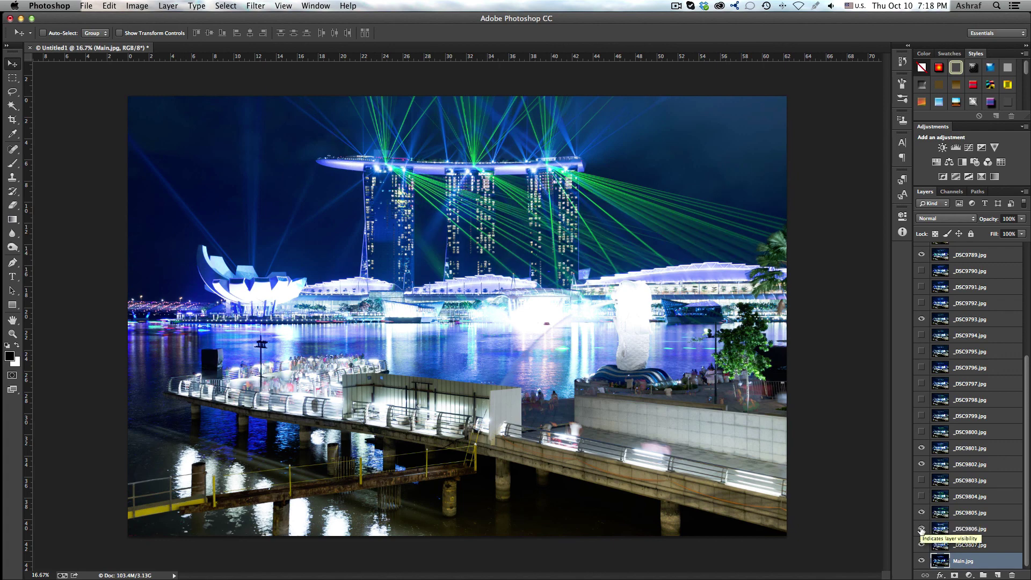
pyautogui.click(921, 529)
pyautogui.click(921, 529)
pyautogui.click(921, 529)
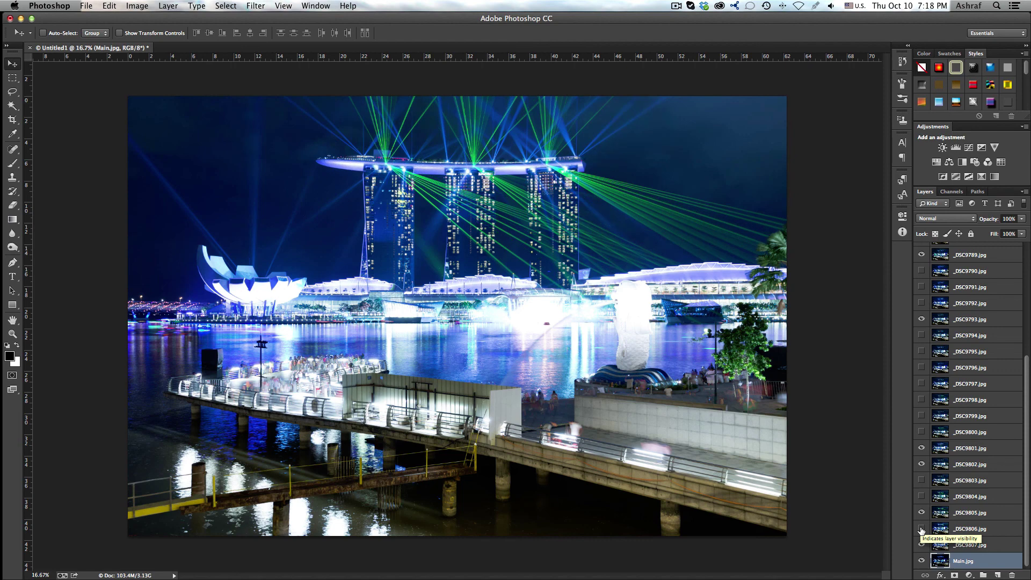
pyautogui.click(921, 529)
pyautogui.click(922, 529)
pyautogui.click(921, 529)
pyautogui.click(921, 529)
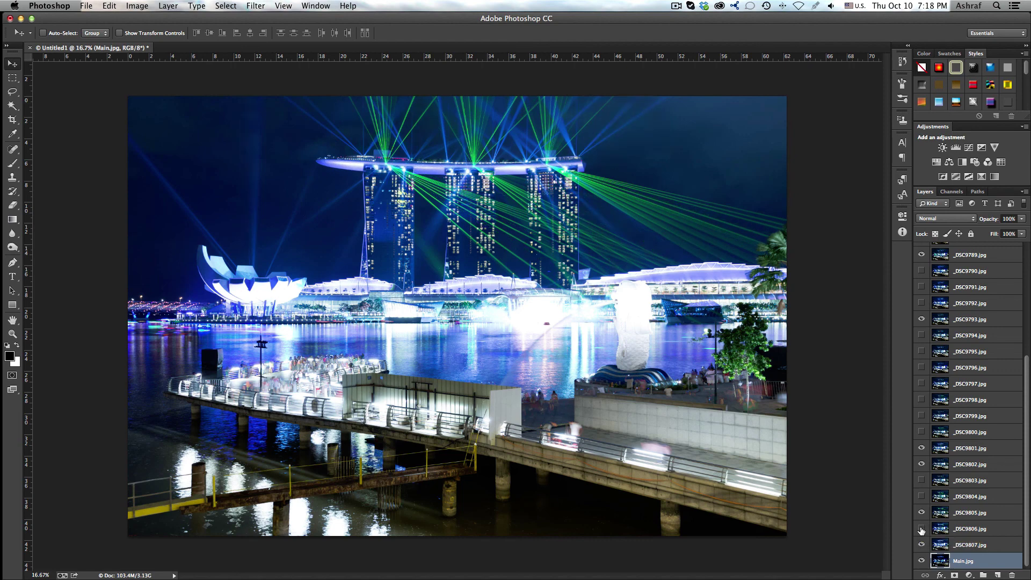
pyautogui.click(921, 529)
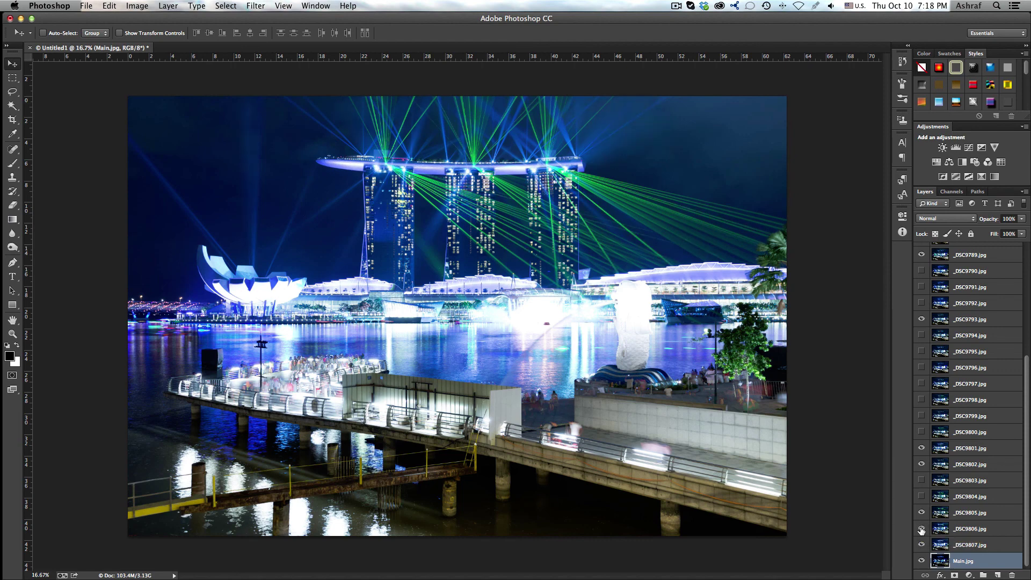
pyautogui.click(922, 529)
pyautogui.click(922, 529)
pyautogui.click(921, 529)
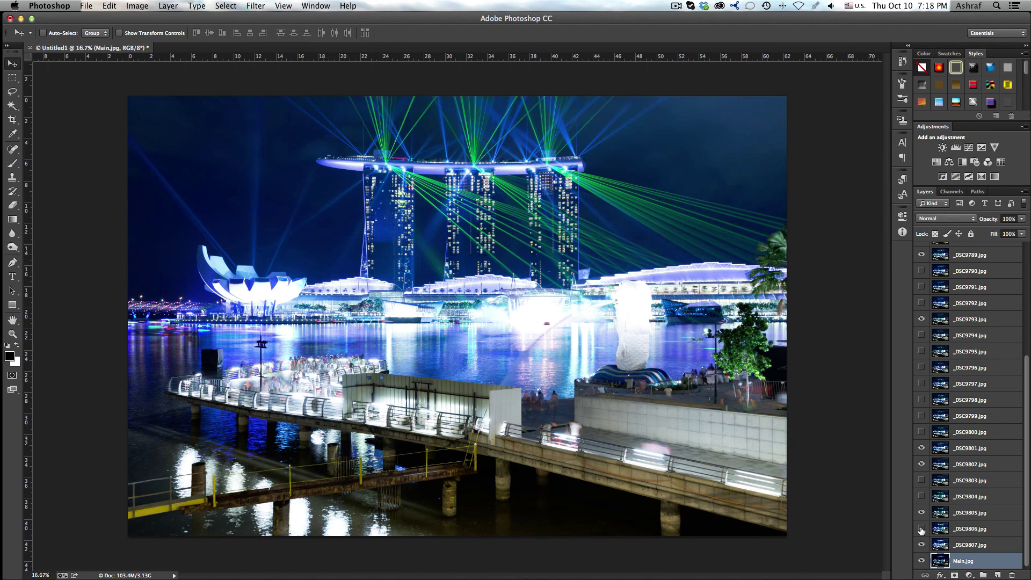
pyautogui.click(921, 529)
pyautogui.click(921, 529)
# Compare the blend with and without the _DSC9807.jpg layer, leaving it visible
pyautogui.click(921, 545)
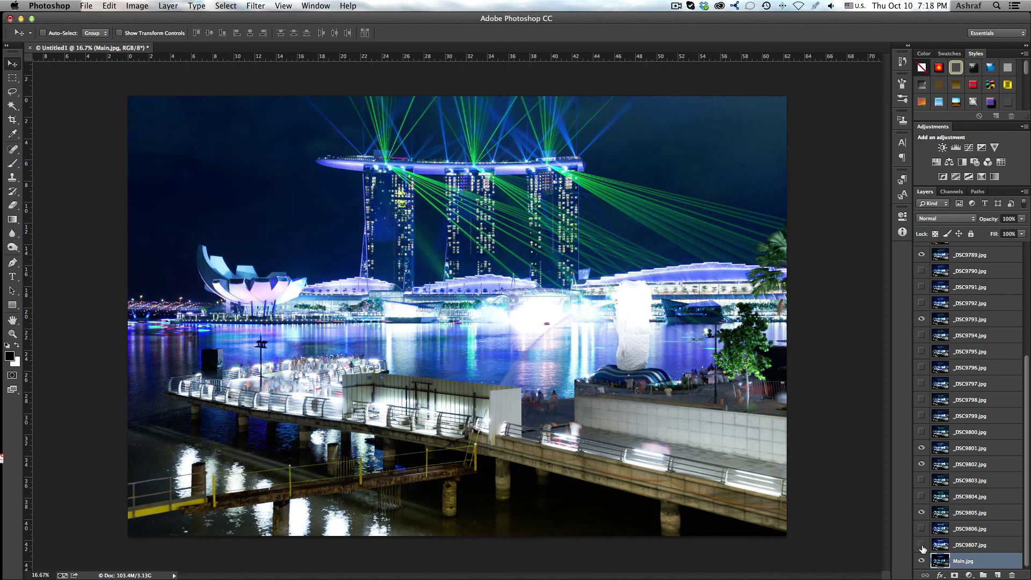
pyautogui.click(921, 545)
pyautogui.click(921, 545)
pyautogui.click(922, 545)
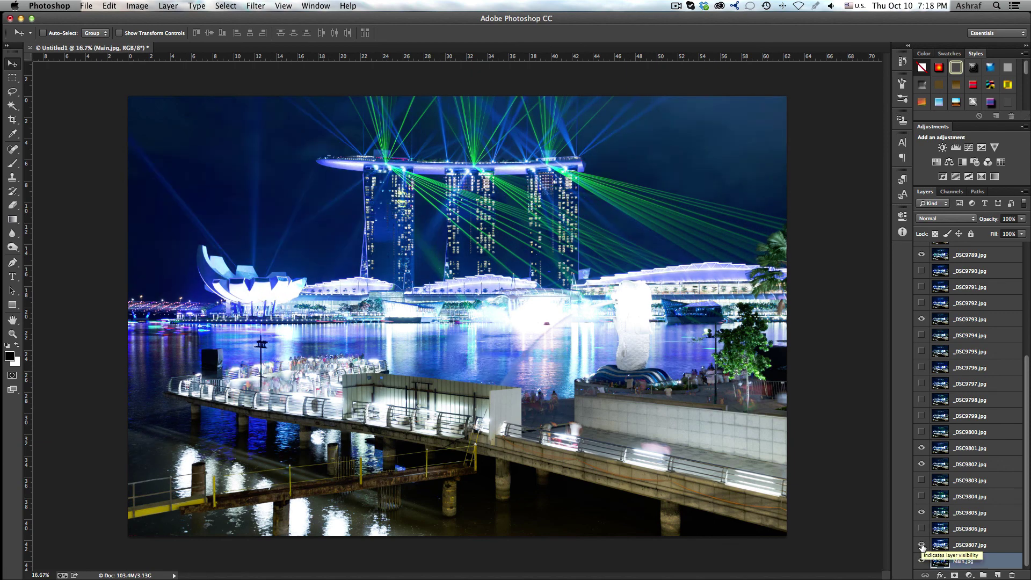
pyautogui.click(922, 545)
pyautogui.click(921, 545)
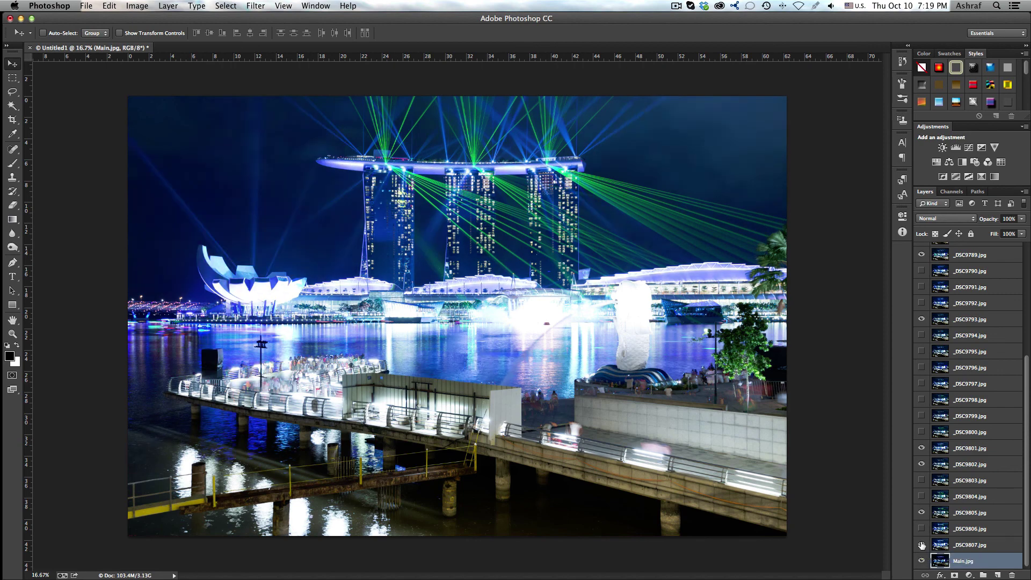
pyautogui.click(922, 545)
pyautogui.click(922, 545)
# Group all light-show layers from _DSC9778.jpg through _DSC9807.jpg, leaving Main.jpg outside the group
pyautogui.scroll(1, 1029, 465)
pyautogui.scroll(-1, 1015, 467)
pyautogui.scroll(3, 1016, 494)
pyautogui.scroll(-3, 1026, 514)
pyautogui.scroll(5, 1027, 514)
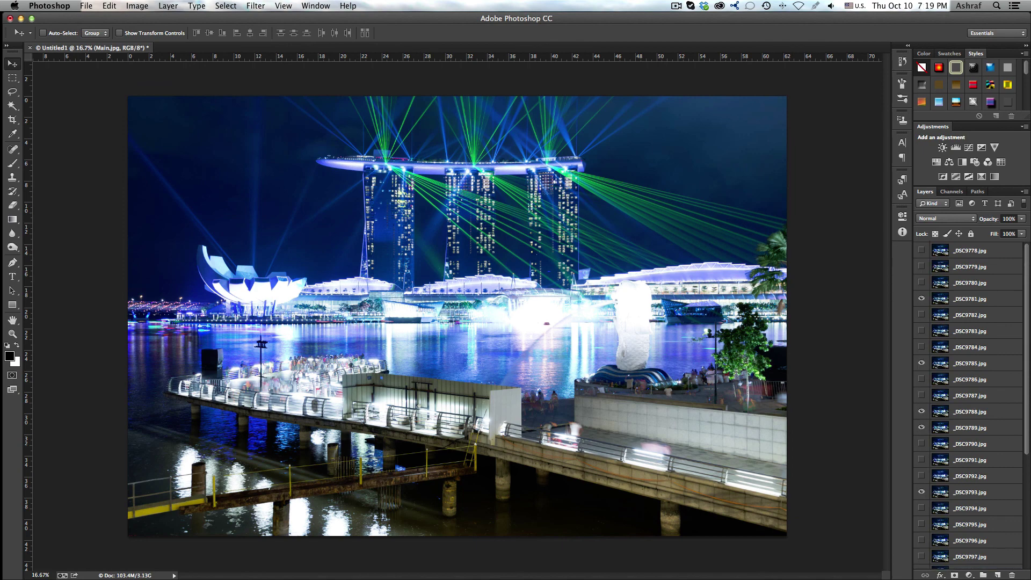
pyautogui.click(995, 254)
pyautogui.scroll(-5, 1027, 299)
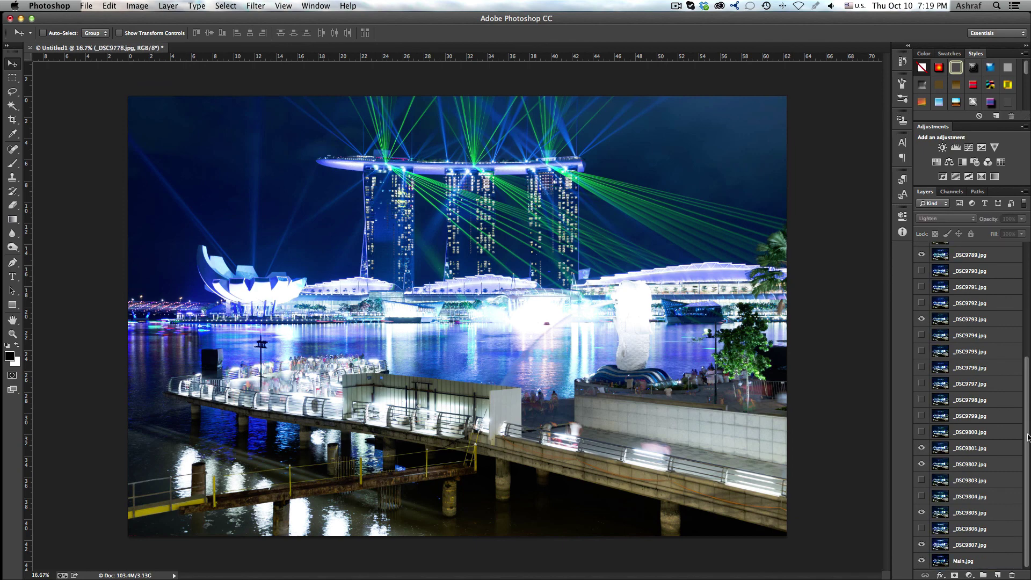
pyautogui.keyDown('shift'); pyautogui.click(969, 544); pyautogui.keyUp('shift')
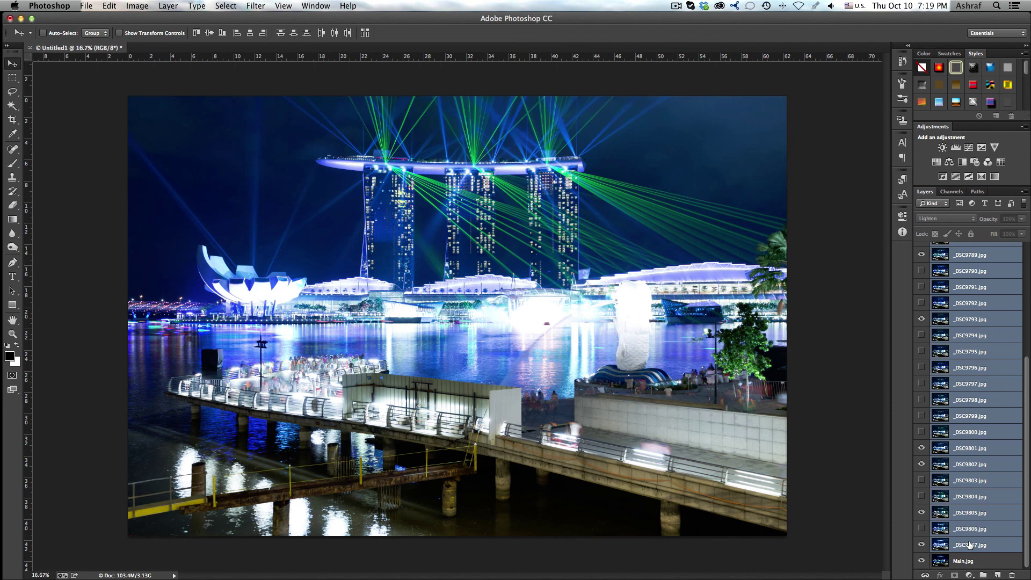
pyautogui.press('super+g')
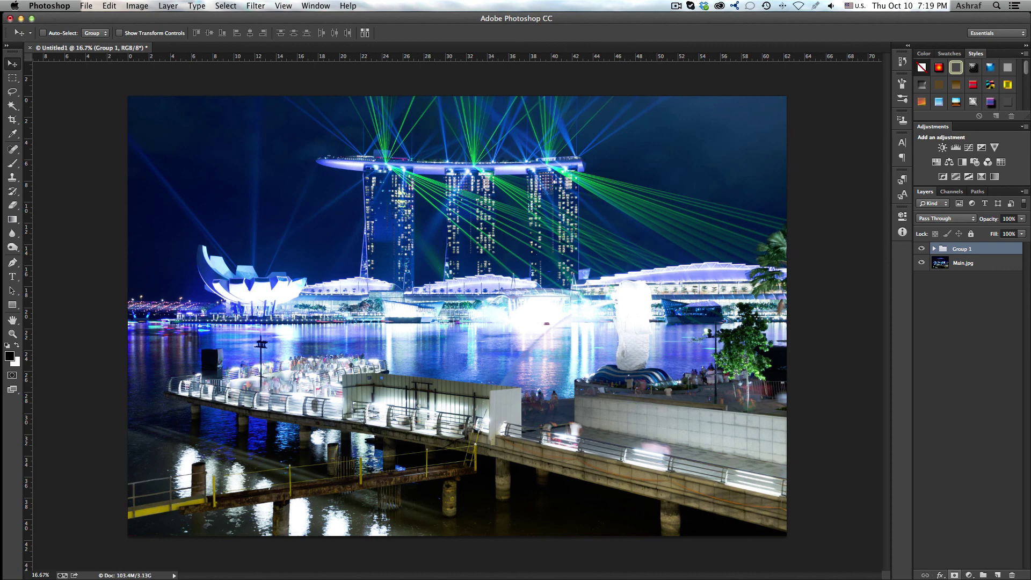
# Add a white layer mask to Group 1 and check the layers it contains
pyautogui.click(953, 573)
pyautogui.click(953, 574)
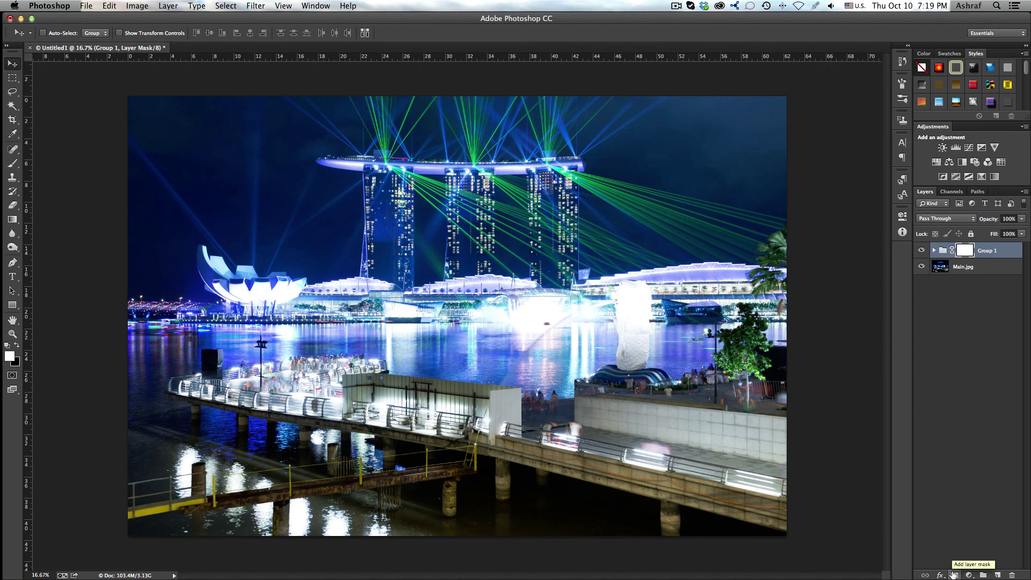
pyautogui.click(935, 250)
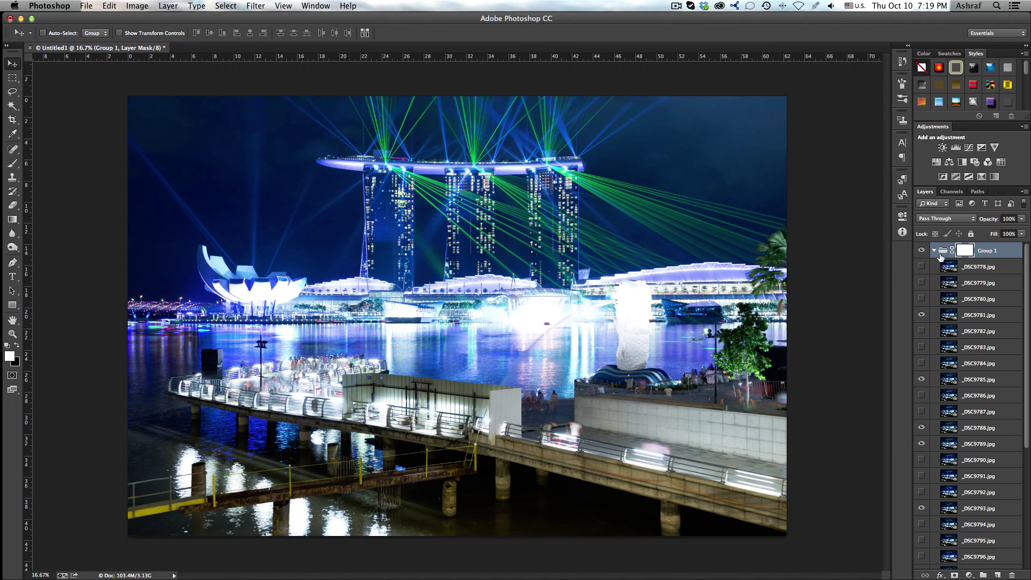
pyautogui.click(934, 251)
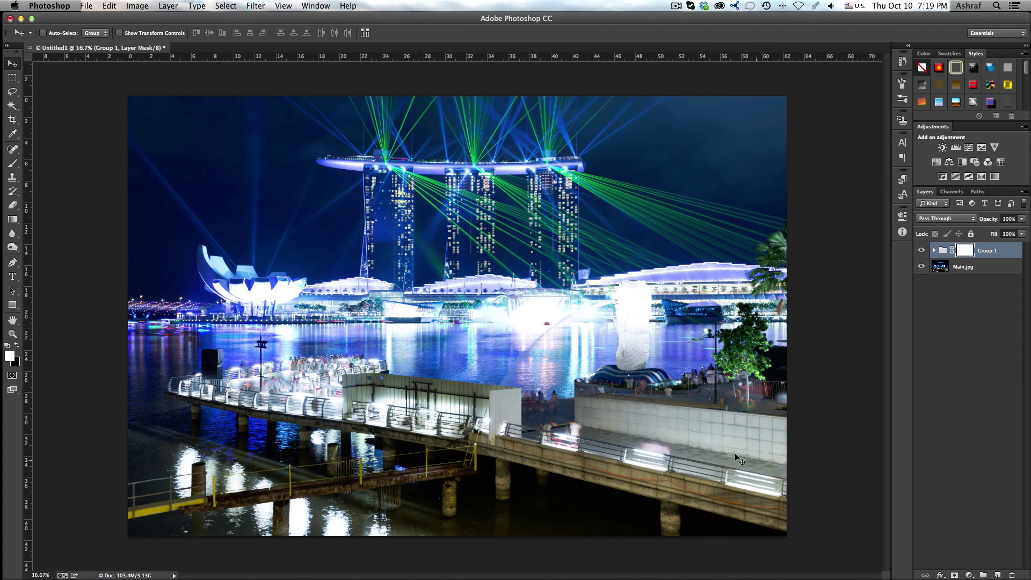
# Paint black with an enlarged brush on the group mask over the water and foreground to bring back the main exposure
pyautogui.click(13, 164)
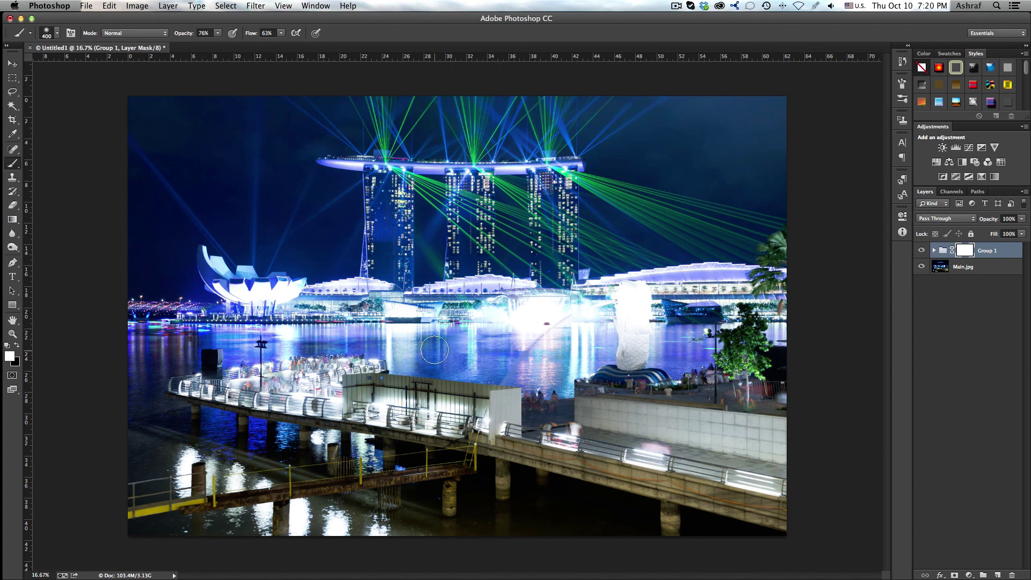
pyautogui.click(16, 346)
pyautogui.press(']')
pyautogui.press(']')
pyautogui.press(']')
pyautogui.press(']')
pyautogui.press(']')
pyautogui.press(']')
pyautogui.press(']')
pyautogui.press(']')
pyautogui.press(']')
pyautogui.press(']')
pyautogui.press(']')
pyautogui.press(']')
pyautogui.moveTo(156, 366)
pyautogui.mouseDown()
pyautogui.moveTo(349, 366)
pyautogui.moveTo(758, 335)
pyautogui.moveTo(752, 501)
pyautogui.moveTo(596, 427)
pyautogui.moveTo(502, 454)
pyautogui.moveTo(397, 428)
pyautogui.moveTo(319, 390)
pyautogui.moveTo(148, 364)
pyautogui.moveTo(359, 371)
pyautogui.moveTo(261, 366)
pyautogui.moveTo(504, 345)
pyautogui.moveTo(646, 364)
pyautogui.moveTo(655, 348)
pyautogui.moveTo(741, 339)
pyautogui.moveTo(757, 346)
pyautogui.moveTo(750, 496)
pyautogui.moveTo(582, 461)
pyautogui.moveTo(529, 422)
pyautogui.moveTo(491, 433)
pyautogui.moveTo(384, 497)
pyautogui.moveTo(323, 402)
pyautogui.moveTo(340, 467)
pyautogui.moveTo(249, 486)
pyautogui.moveTo(183, 435)
pyautogui.moveTo(165, 488)
pyautogui.moveTo(160, 395)
pyautogui.moveTo(141, 363)
pyautogui.moveTo(170, 370)
pyautogui.moveTo(264, 358)
pyautogui.moveTo(275, 380)
pyautogui.moveTo(313, 344)
pyautogui.moveTo(432, 339)
pyautogui.moveTo(596, 357)
pyautogui.moveTo(672, 326)
pyautogui.moveTo(708, 338)
pyautogui.moveTo(783, 314)
pyautogui.moveTo(762, 370)
pyautogui.moveTo(602, 408)
pyautogui.moveTo(515, 386)
pyautogui.moveTo(511, 365)
pyautogui.moveTo(591, 408)
pyautogui.moveTo(172, 380)
pyautogui.moveTo(153, 488)
pyautogui.moveTo(375, 481)
pyautogui.moveTo(805, 494)
pyautogui.moveTo(559, 390)
pyautogui.moveTo(591, 338)
pyautogui.mouseUp()
# Mask the group along the waterfront buildings with a 1300 px black brush, and compare the image with and without the group
pyautogui.press('[')
pyautogui.press('[')
pyautogui.press('[')
pyautogui.moveTo(432, 354)
pyautogui.mouseDown()
pyautogui.moveTo(161, 373)
pyautogui.moveTo(690, 351)
pyautogui.moveTo(792, 365)
pyautogui.moveTo(773, 520)
pyautogui.moveTo(692, 388)
pyautogui.moveTo(509, 228)
pyautogui.moveTo(543, 133)
pyautogui.moveTo(522, 219)
pyautogui.moveTo(511, 214)
pyautogui.moveTo(547, 246)
pyautogui.moveTo(540, 317)
pyautogui.moveTo(471, 183)
pyautogui.moveTo(411, 101)
pyautogui.moveTo(377, 77)
pyautogui.moveTo(504, 254)
pyautogui.moveTo(484, 201)
pyautogui.moveTo(531, 181)
pyautogui.moveTo(545, 255)
pyautogui.moveTo(471, 140)
pyautogui.moveTo(415, 170)
pyautogui.moveTo(415, 186)
pyautogui.moveTo(576, 259)
pyautogui.moveTo(605, 331)
pyautogui.moveTo(600, 285)
pyautogui.moveTo(449, 163)
pyautogui.moveTo(600, 345)
pyautogui.moveTo(410, 94)
pyautogui.mouseUp()
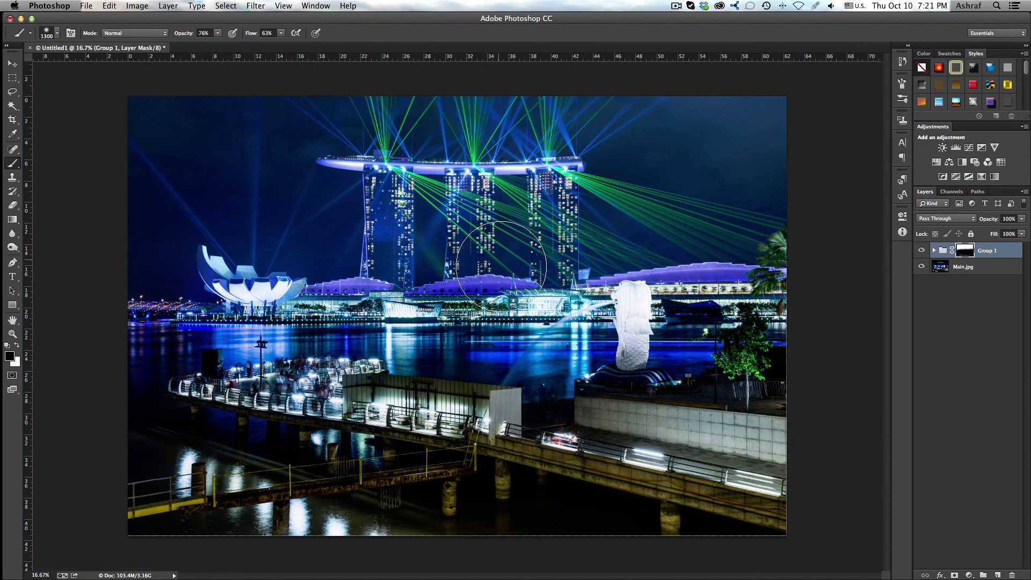
pyautogui.click(921, 251)
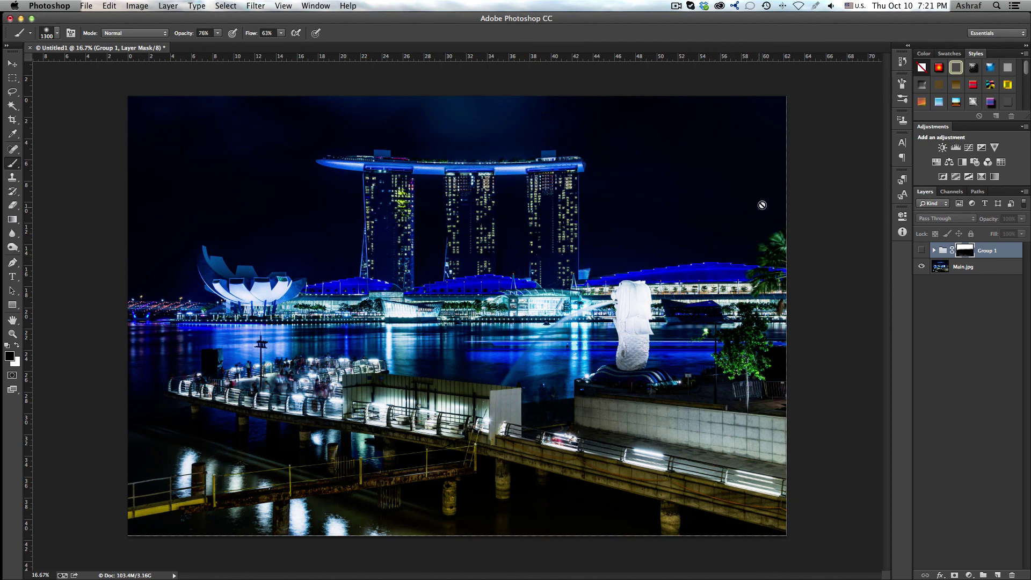
pyautogui.click(921, 251)
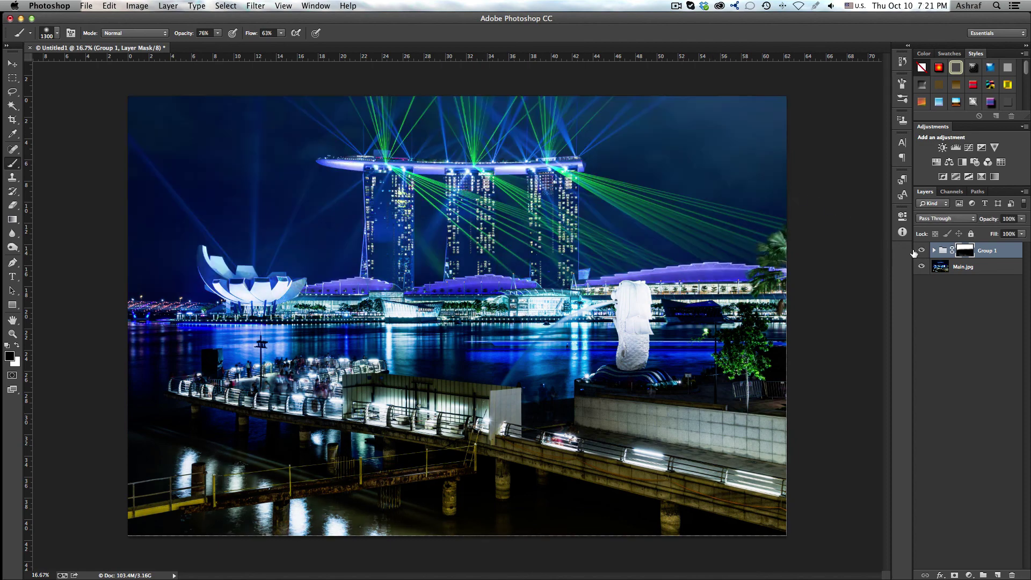
# Add a Curves adjustment layer above Group 1
pyautogui.click(968, 575)
pyautogui.click(969, 574)
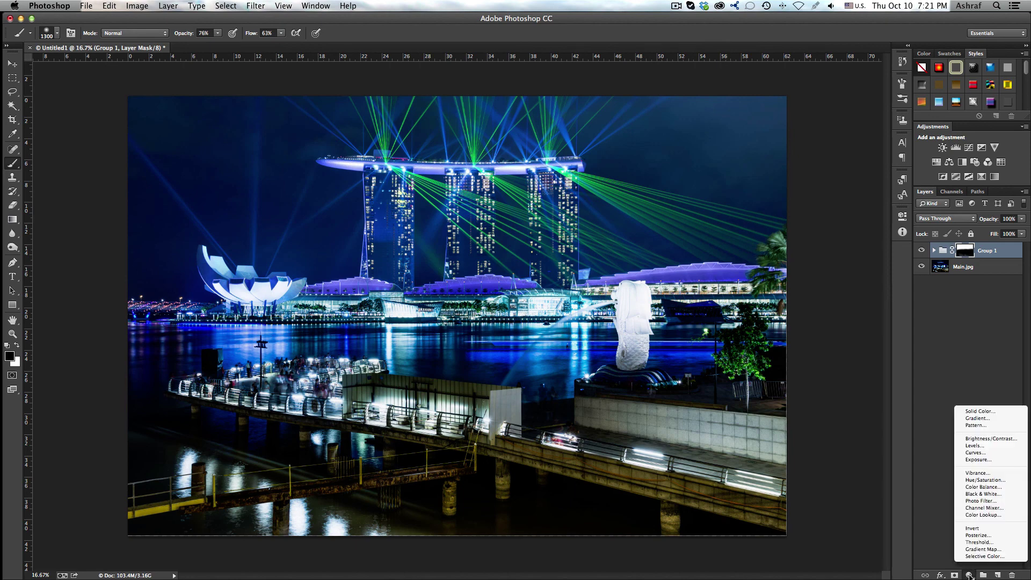
pyautogui.click(981, 453)
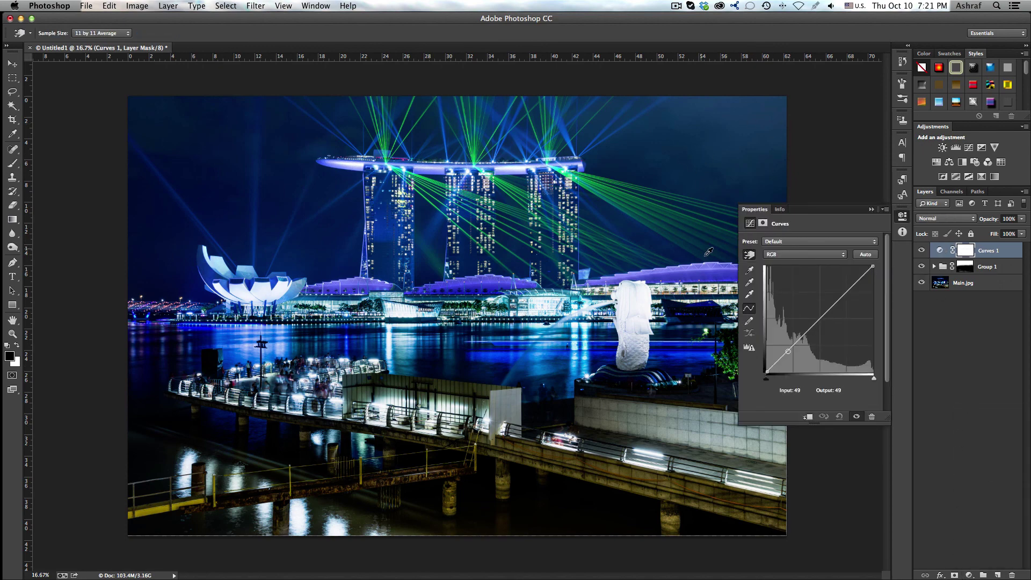
# Darken the sky with the Curves on-image adjustment, lowering the curve point at input 60 to output 32
pyautogui.press('b')
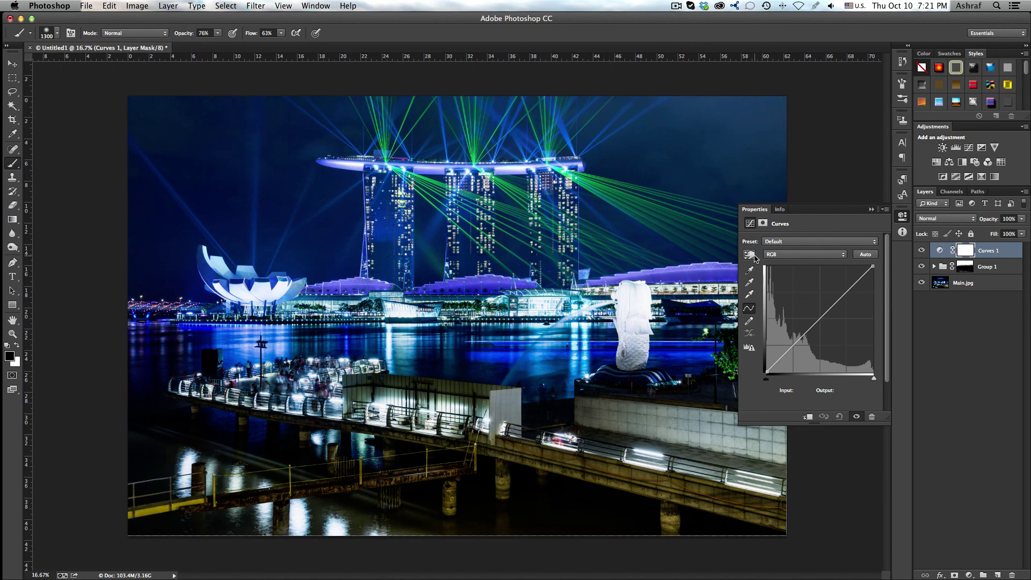
pyautogui.click(751, 257)
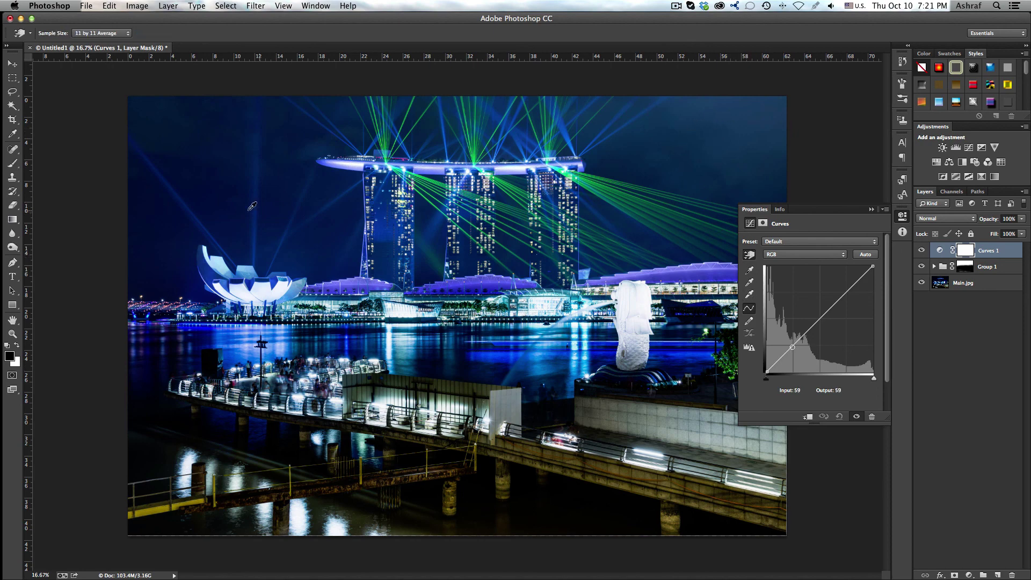
pyautogui.click(695, 121)
pyautogui.moveTo(694, 122); pyautogui.dragTo(691, 138)
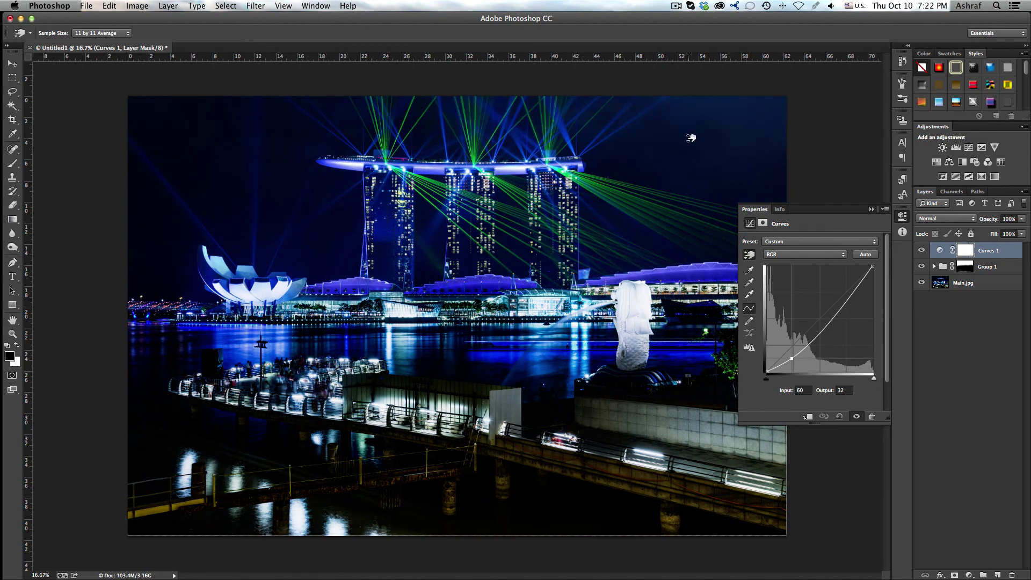
# Lighten the sky slightly with the Curves on-image adjustment, raising the curve point at input 60 to output 38, and collapse the Curves properties
pyautogui.moveTo(691, 138); pyautogui.dragTo(691, 136)
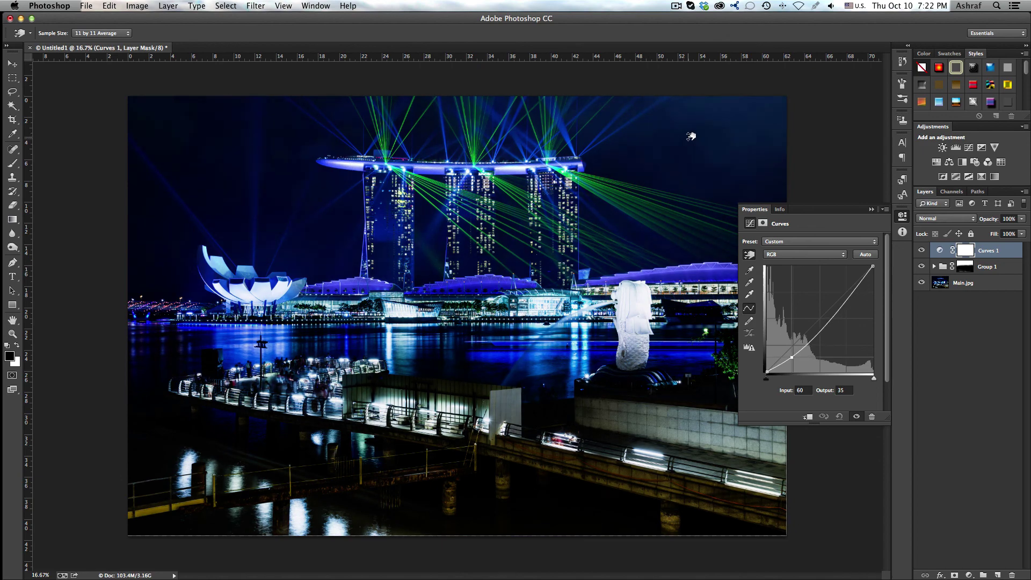
pyautogui.moveTo(691, 136); pyautogui.dragTo(687, 143)
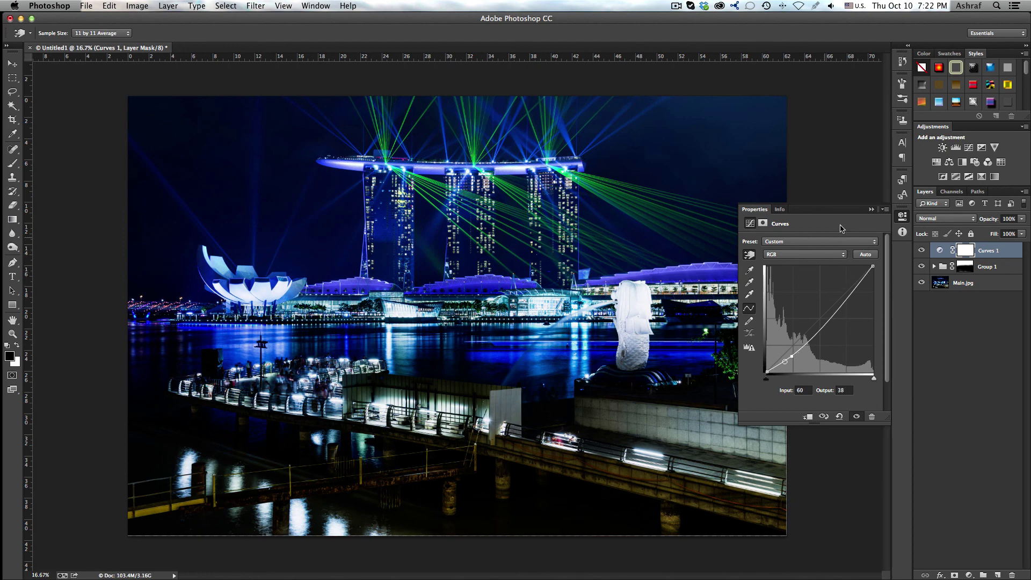
pyautogui.click(871, 210)
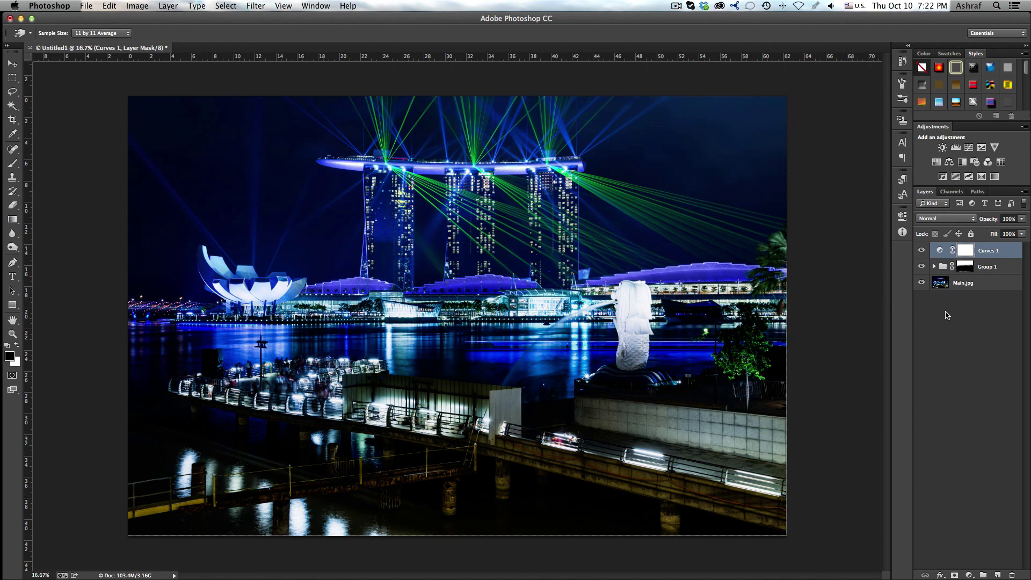
# Clip the Curves 1 adjustment to Group 1, and compare the image with and without the adjustment
pyautogui.keyDown('alt'); pyautogui.click(980, 257); pyautogui.keyUp('alt')
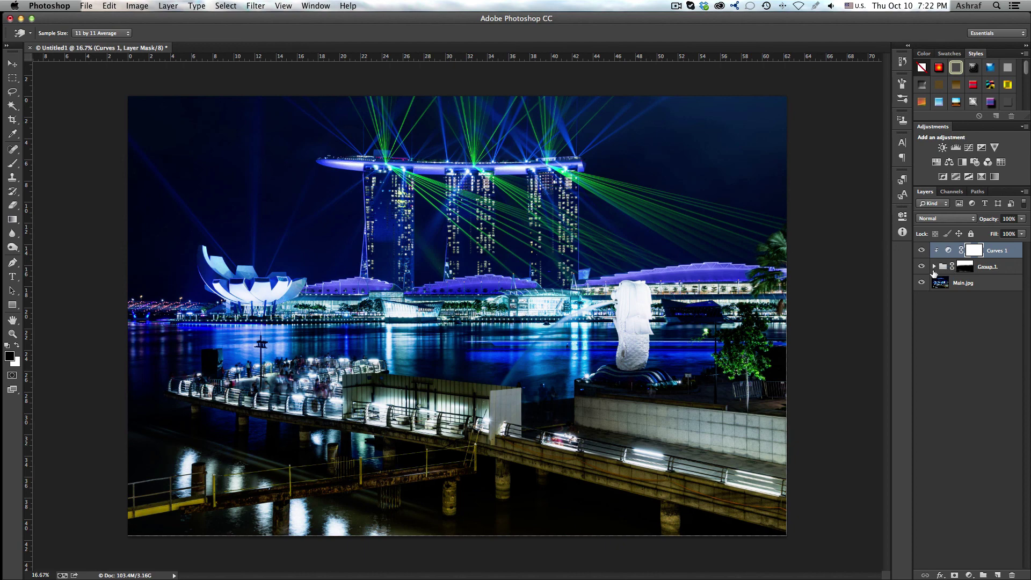
pyautogui.click(922, 251)
pyautogui.click(921, 252)
pyautogui.click(922, 251)
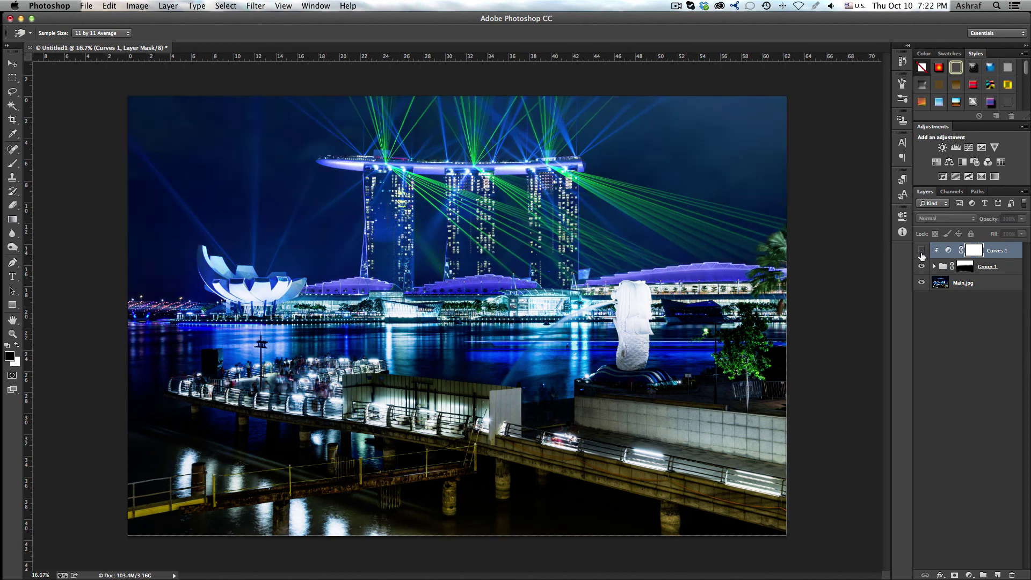
pyautogui.click(921, 251)
pyautogui.click(921, 251)
pyautogui.click(921, 252)
pyautogui.click(921, 253)
pyautogui.click(921, 252)
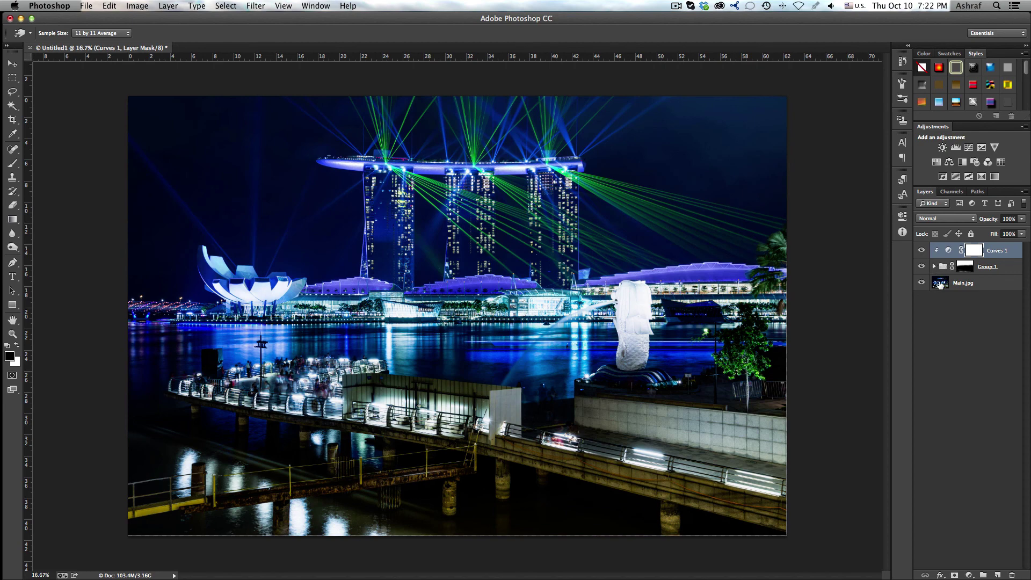